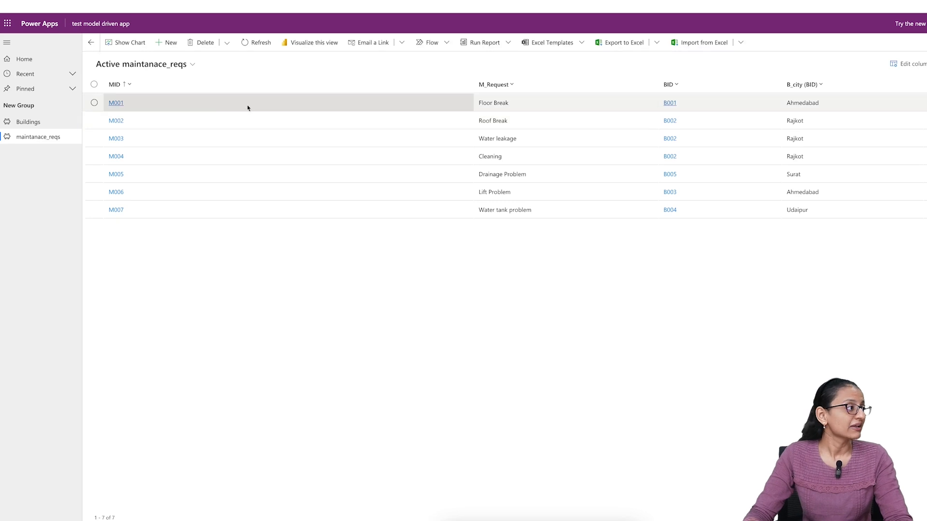
# - View maintenance request M002 and the Building record B002 in the test model driven app
pyautogui.click(116, 121)
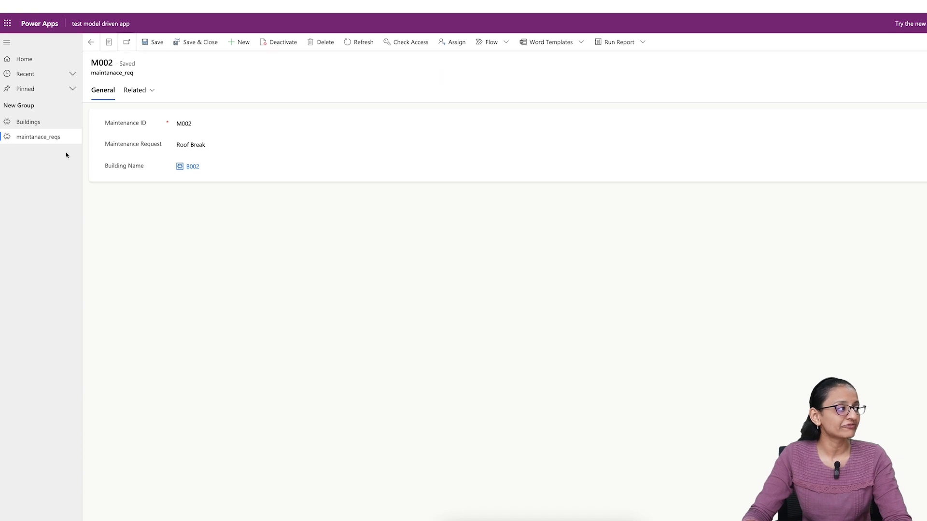
pyautogui.click(33, 126)
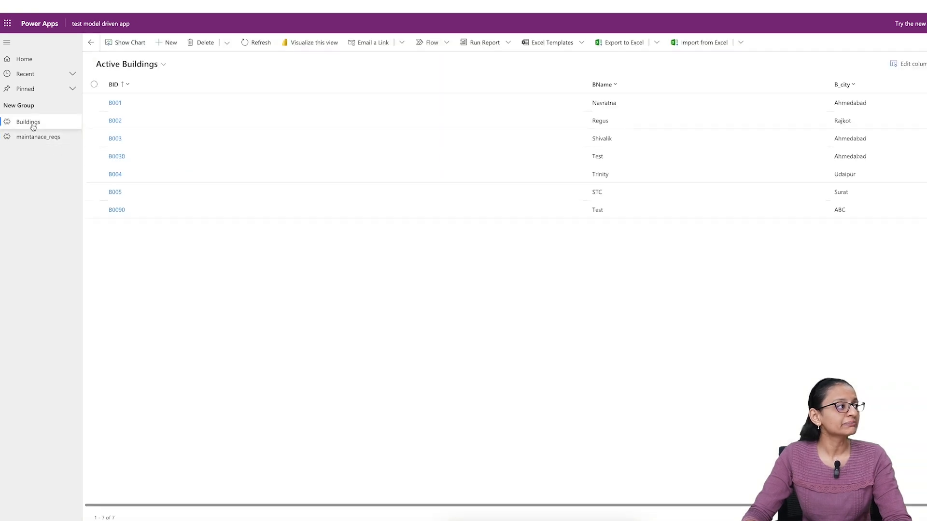
pyautogui.click(112, 121)
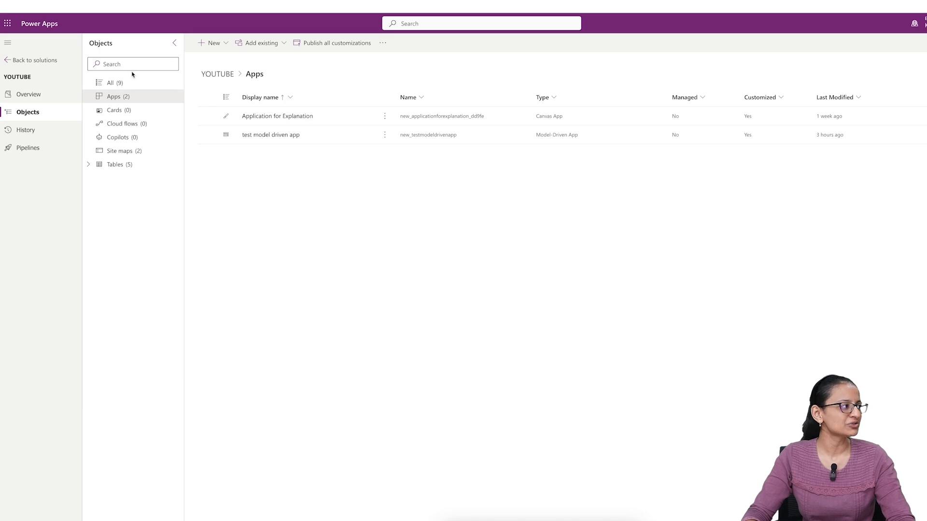
# - Return to the solutions list and open the Building table of the YOUTUBE solution
pyautogui.click(41, 61)
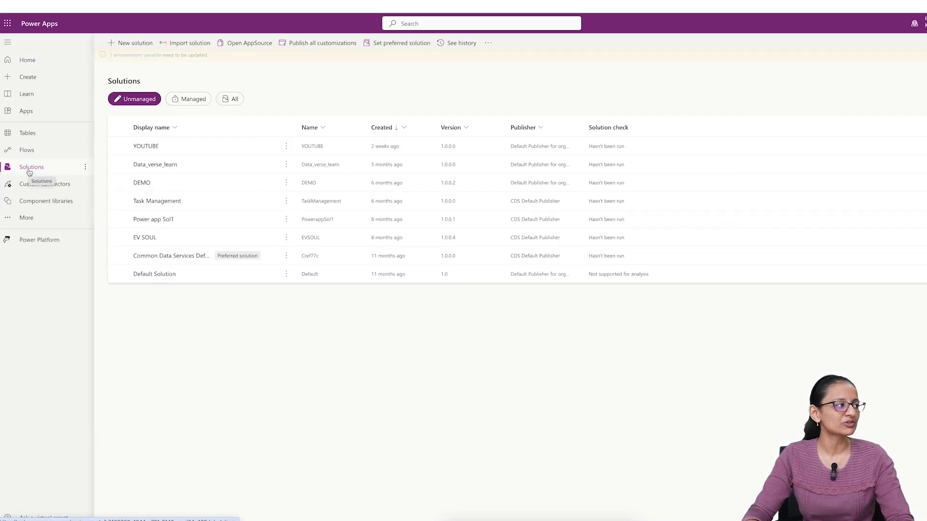
pyautogui.click(143, 146)
pyautogui.click(142, 147)
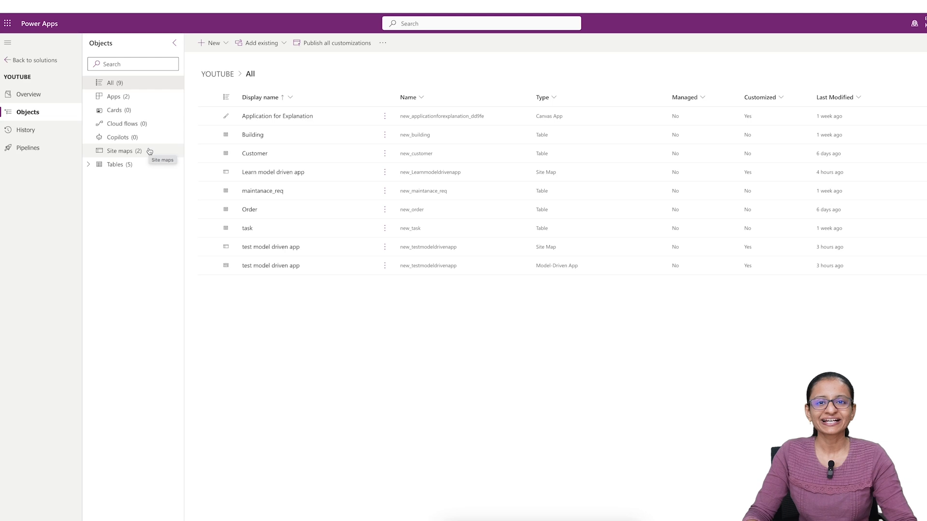
pyautogui.click(131, 164)
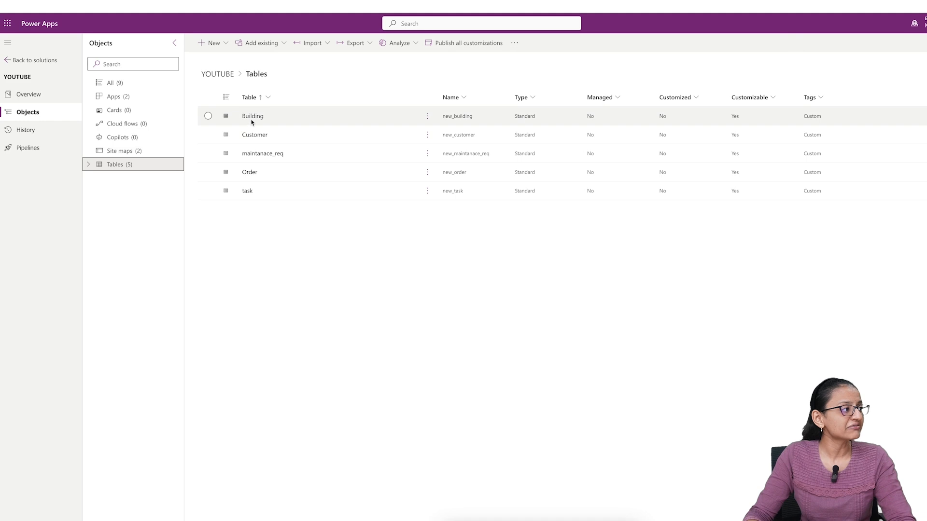
pyautogui.click(252, 118)
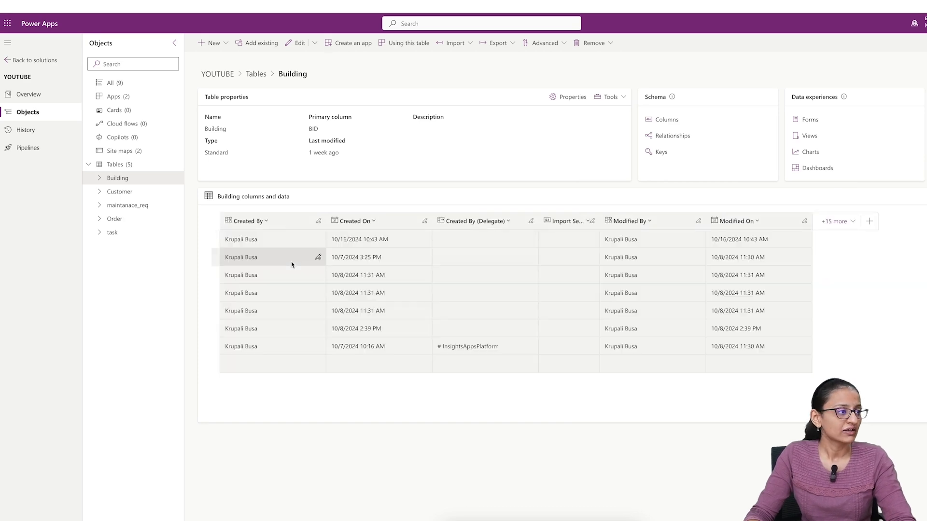
# - Show only the B_city, BID and BName columns in the Building table's data
pyautogui.click(256, 223)
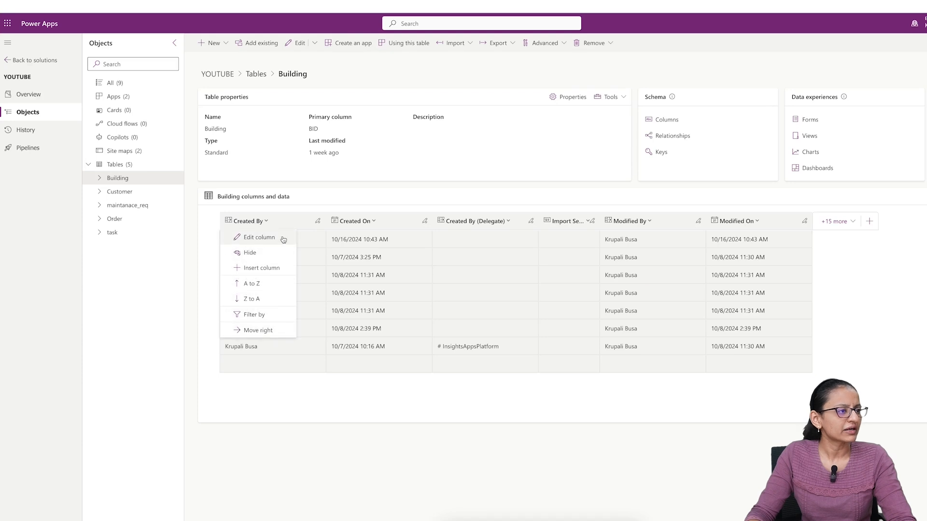
pyautogui.click(836, 227)
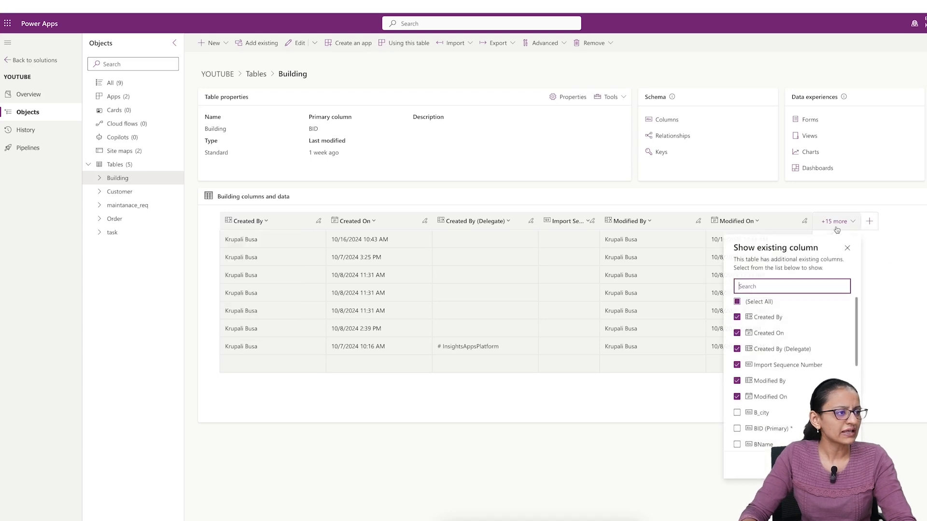
pyautogui.click(737, 301)
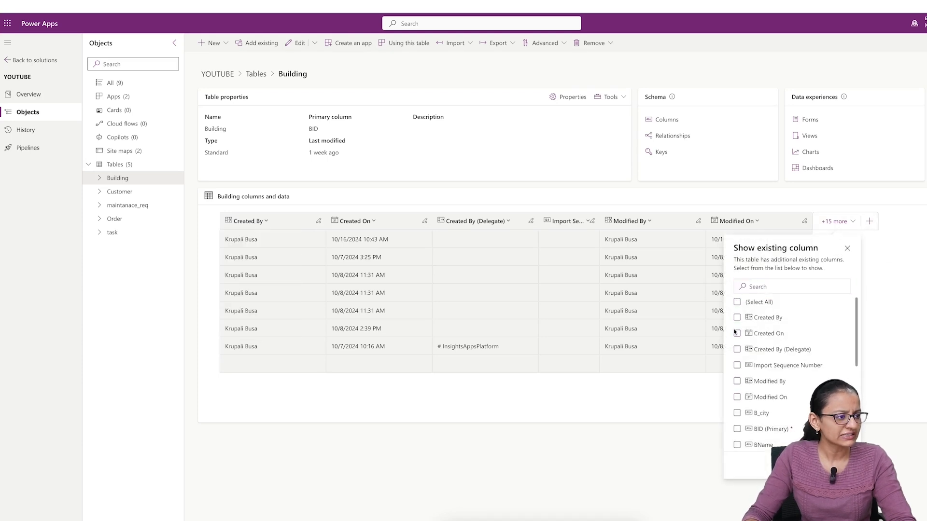
pyautogui.click(737, 414)
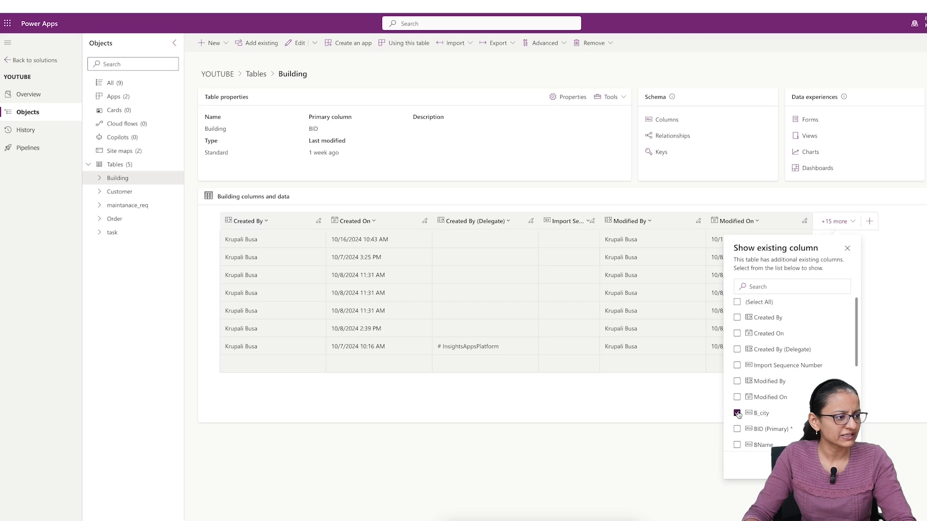
pyautogui.scroll(-1, 738, 414)
pyautogui.click(737, 391)
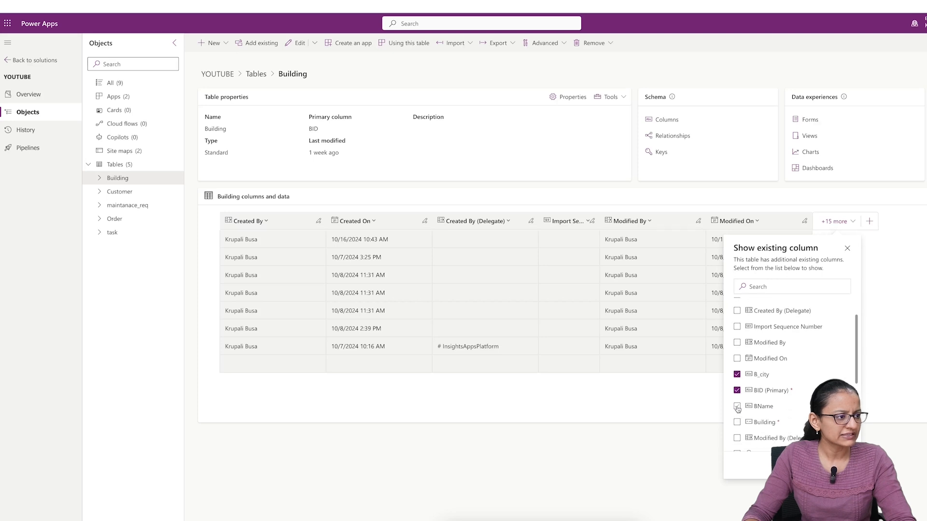
pyautogui.click(737, 407)
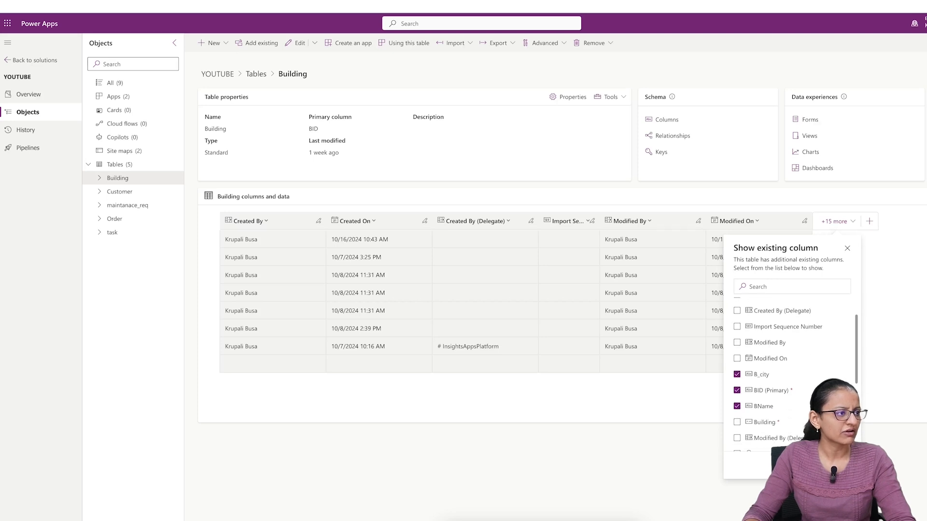
pyautogui.click(790, 465)
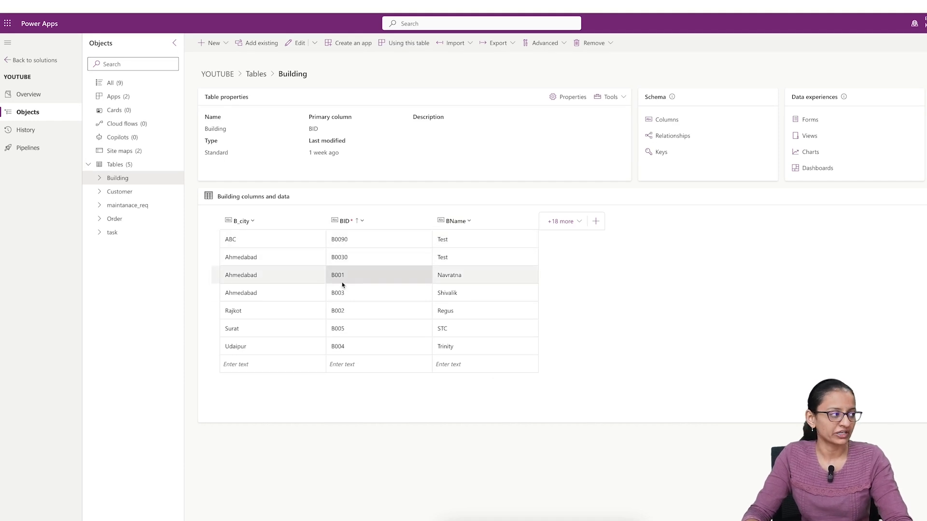
# - Open the maintanace_req table and show only its BID, M_Request and MID columns
pyautogui.click(138, 205)
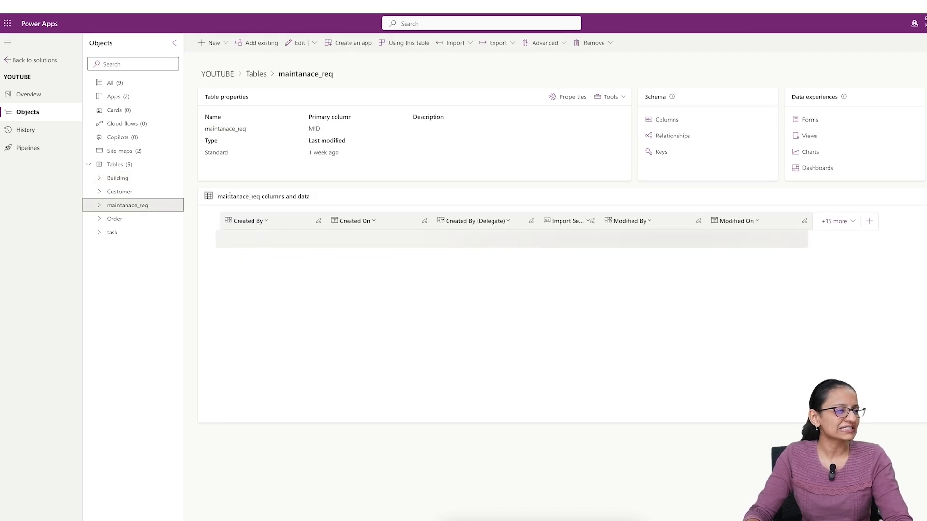
pyautogui.click(829, 224)
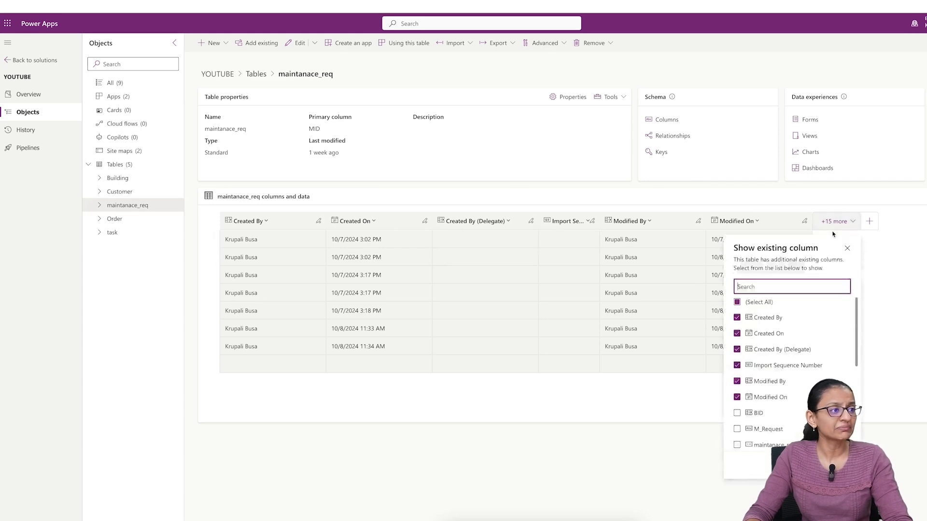
pyautogui.click(737, 303)
pyautogui.click(737, 414)
pyautogui.scroll(-1, 739, 418)
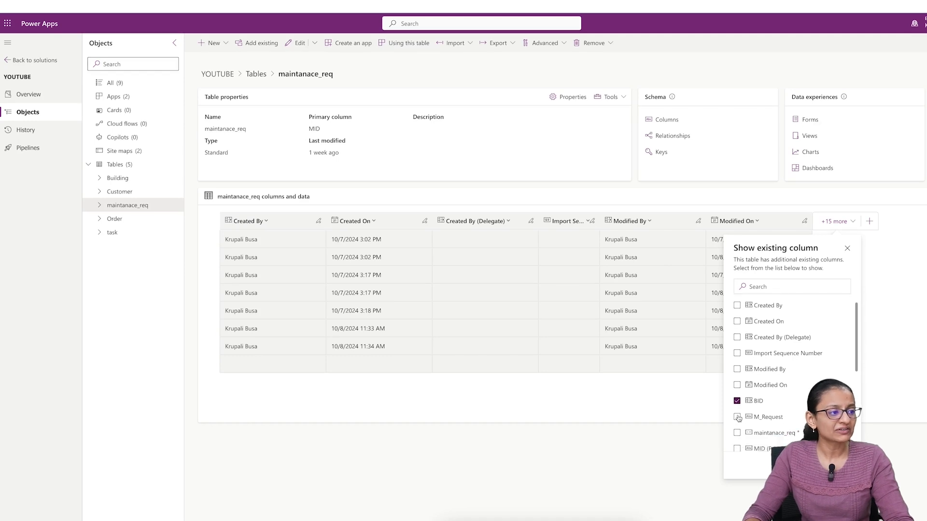
pyautogui.click(737, 416)
pyautogui.scroll(-3, 737, 415)
pyautogui.click(736, 386)
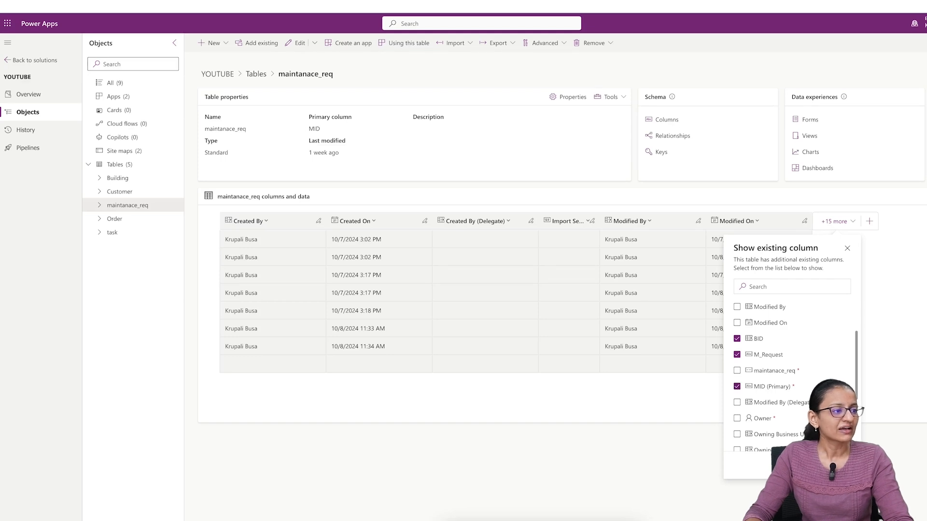
pyautogui.click(794, 465)
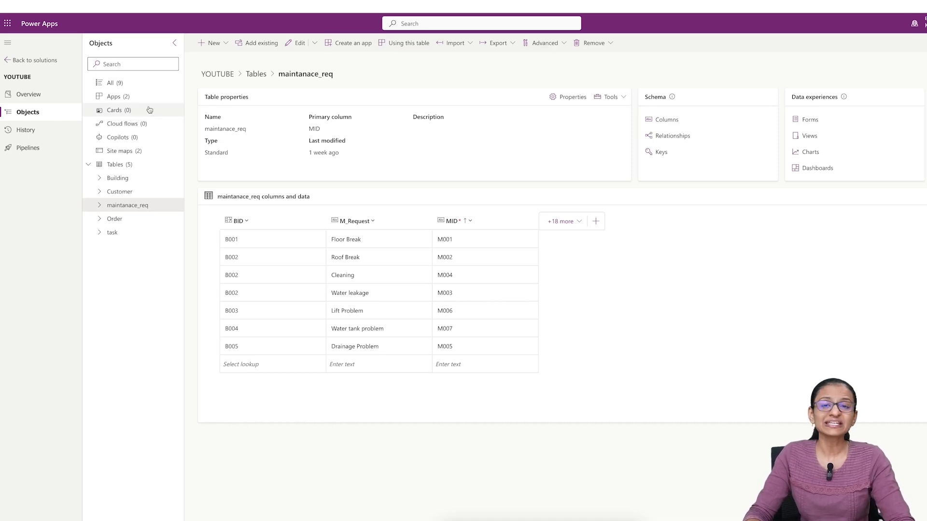
# - Create a new model-driven app named demo in the YOUTUBE solution
pyautogui.click(115, 97)
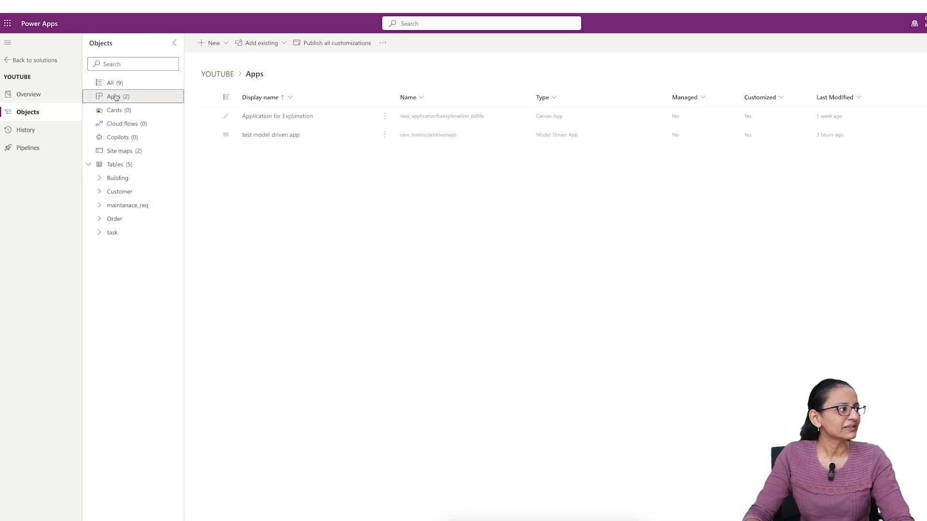
pyautogui.click(217, 43)
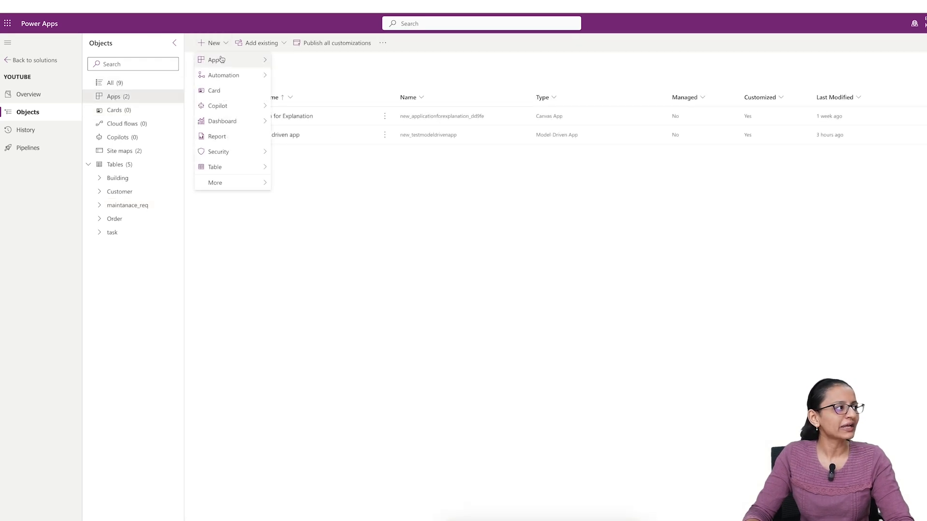
pyautogui.moveTo(221, 61)
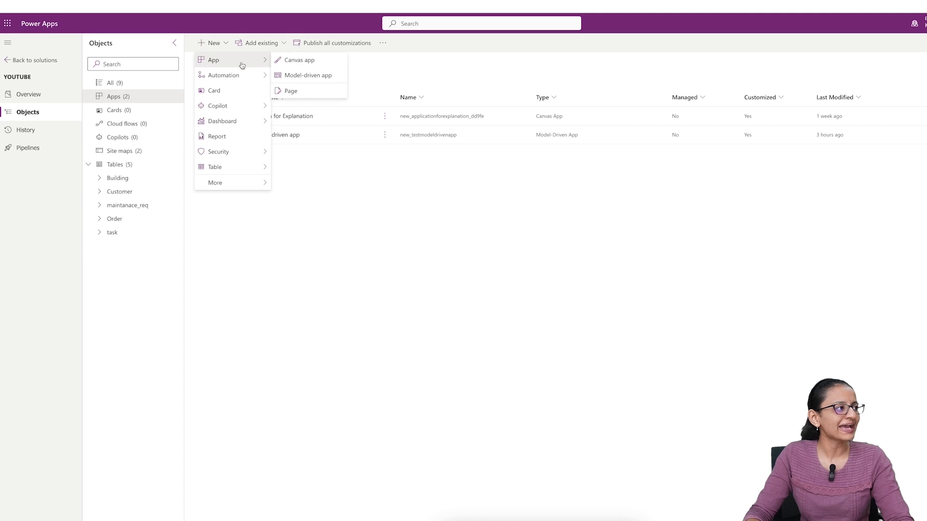
pyautogui.click(285, 76)
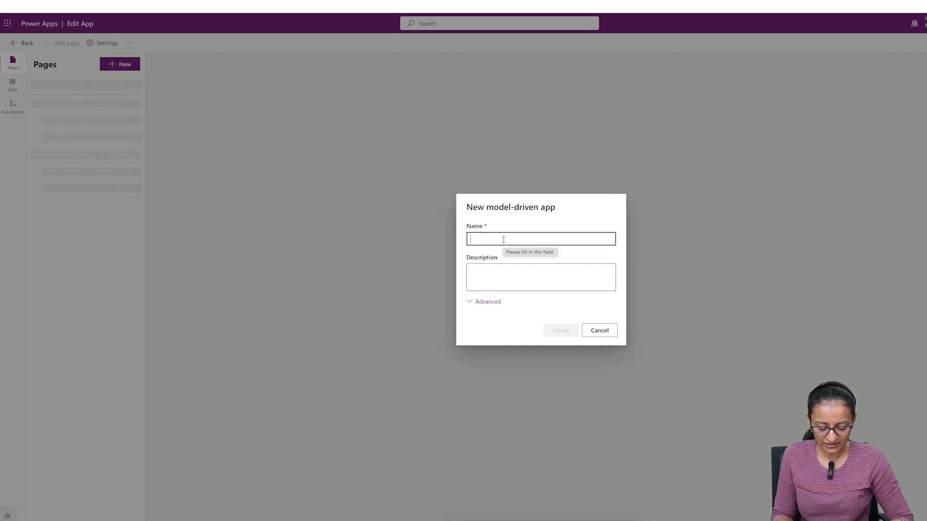
pyautogui.write('Ma')
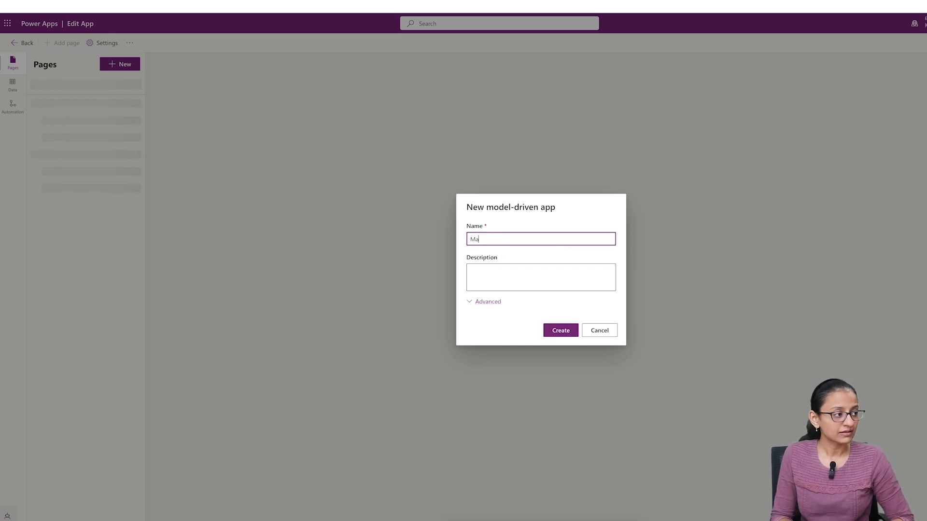
pyautogui.press('BackSpace')
pyautogui.press('BackSpace')
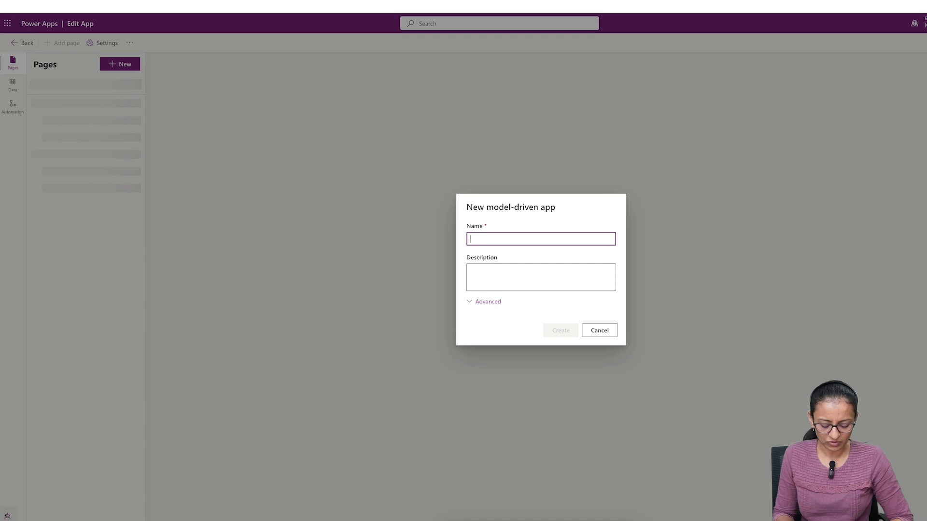
pyautogui.write('demo')
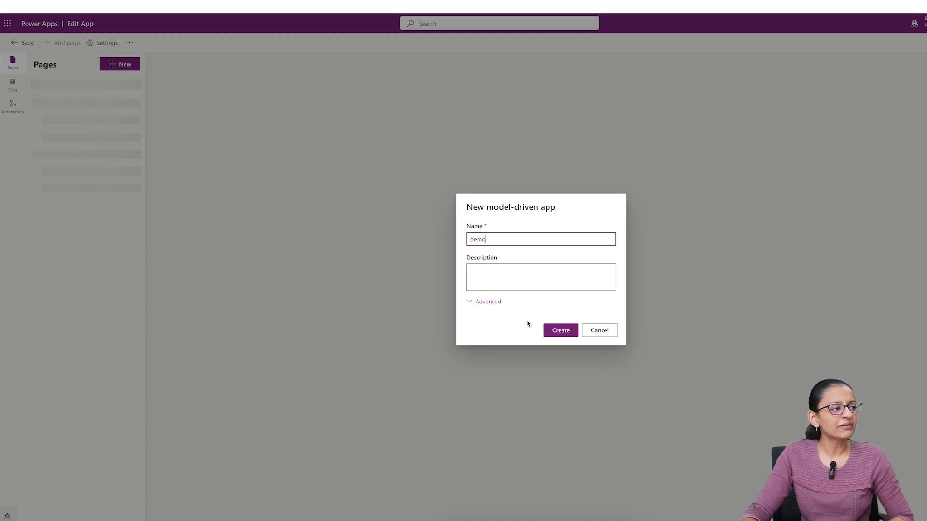
pyautogui.click(485, 305)
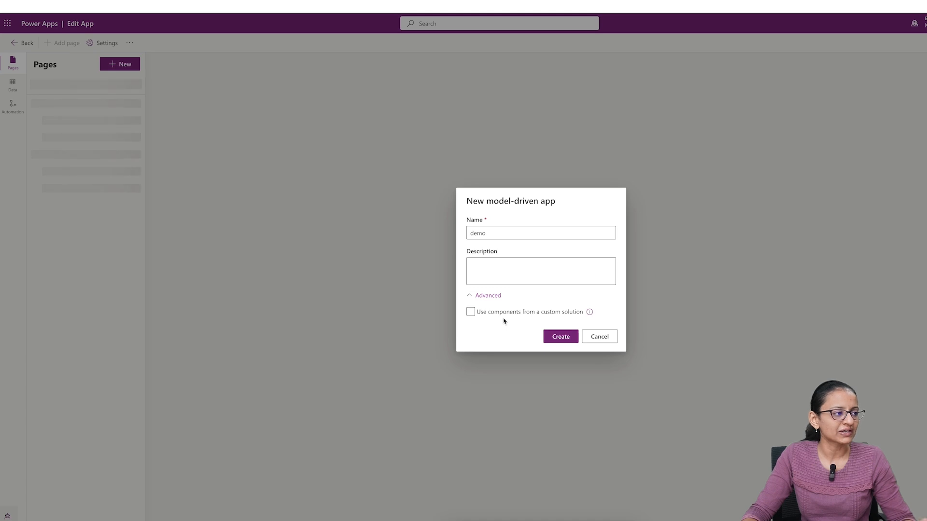
pyautogui.click(478, 314)
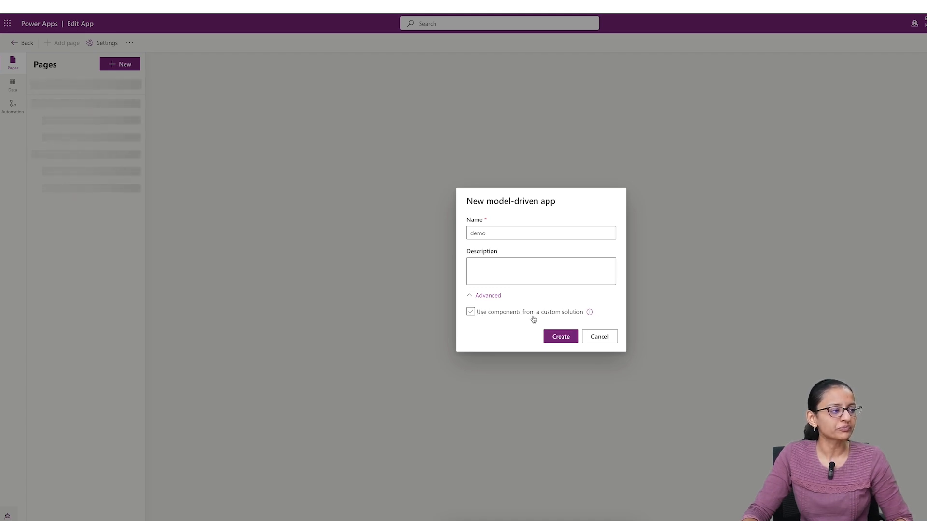
pyautogui.click(553, 337)
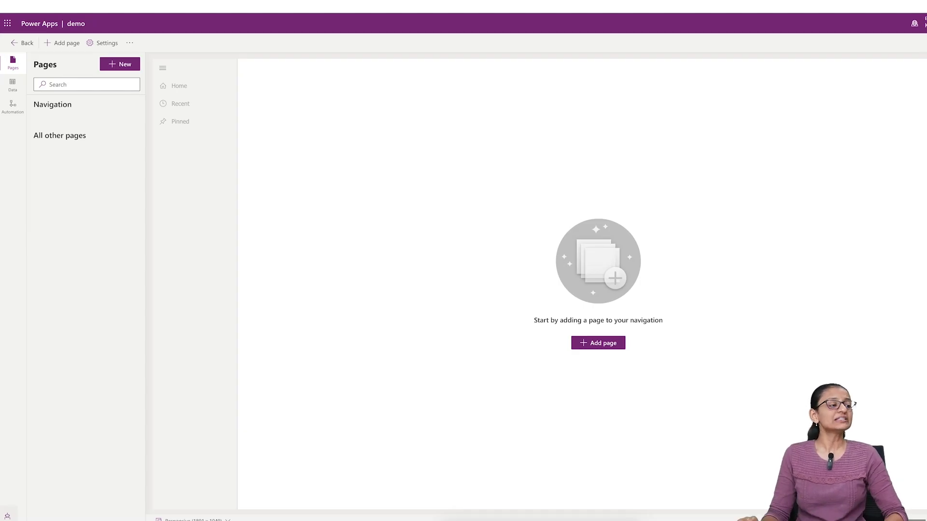
# - Start adding a Dataverse table page to the demo app and select the Building table
pyautogui.click(580, 345)
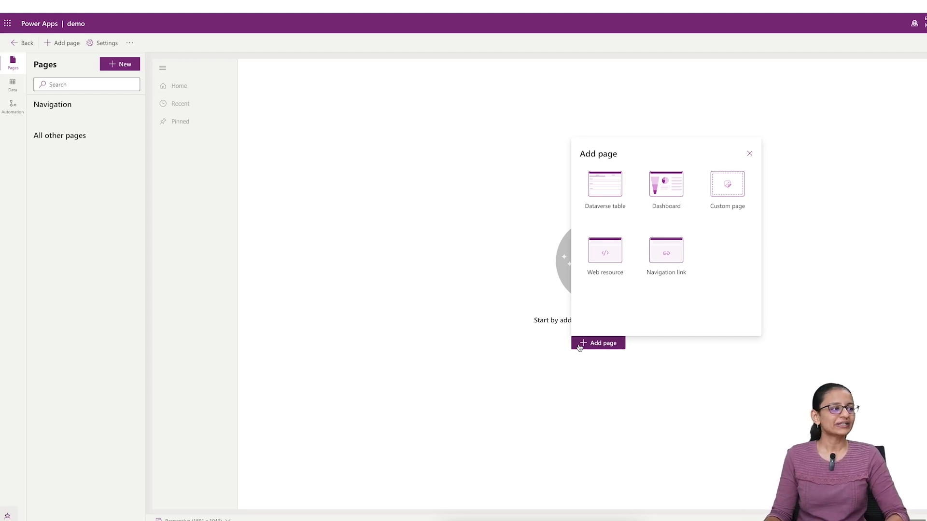
pyautogui.click(600, 207)
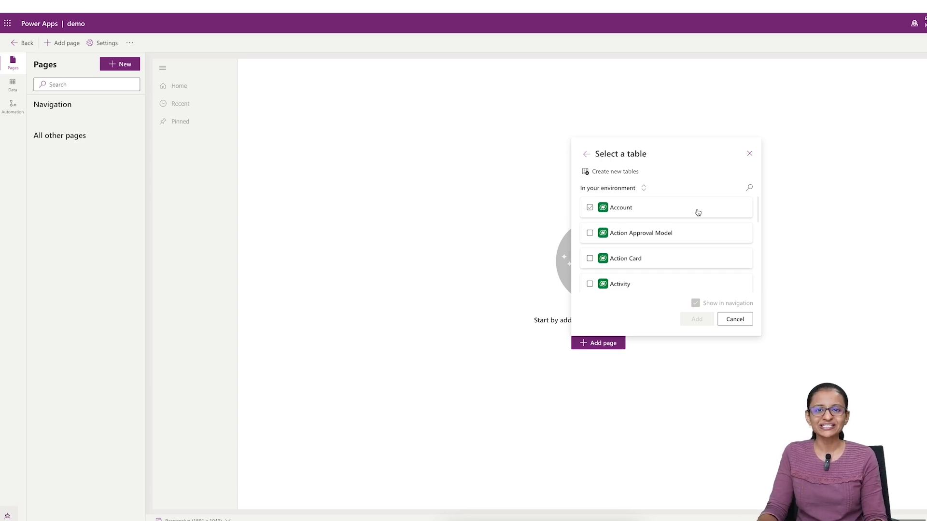
pyautogui.click(750, 189)
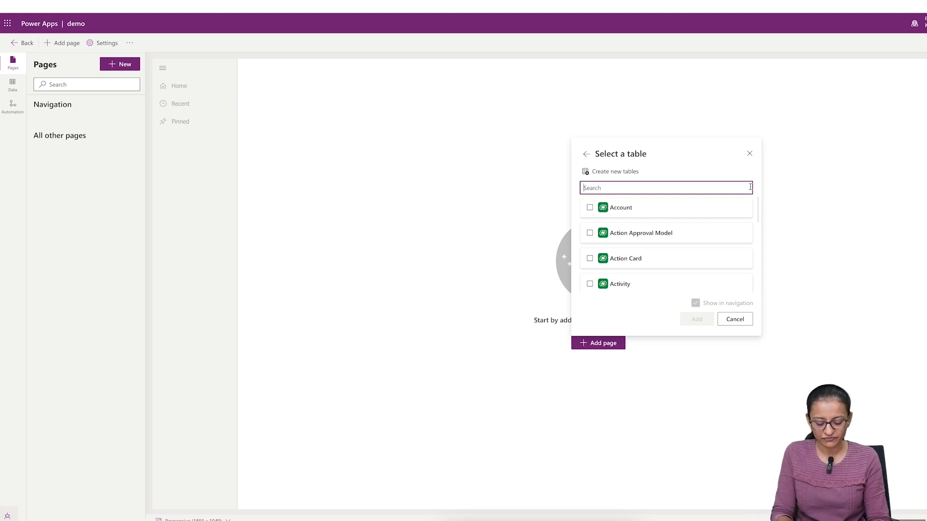
pyautogui.write('buil')
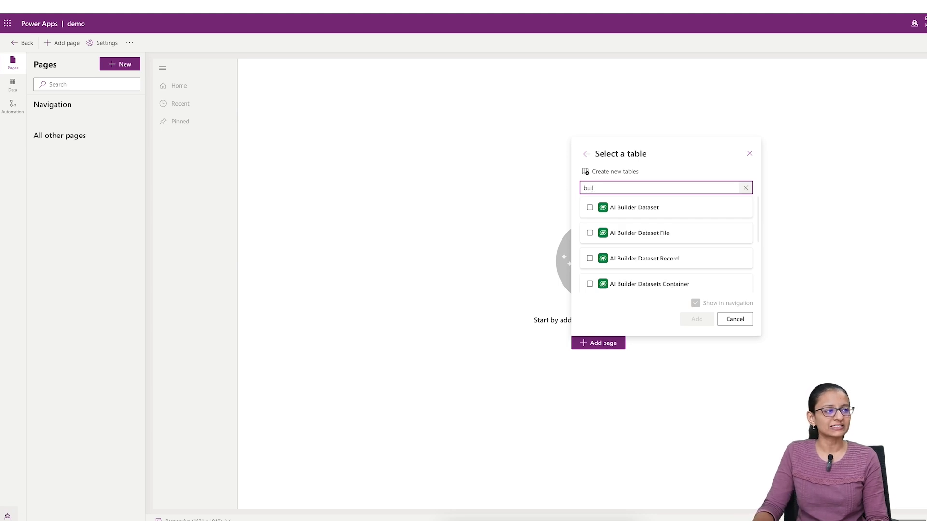
pyautogui.scroll(-3, 661, 220)
pyautogui.click(660, 232)
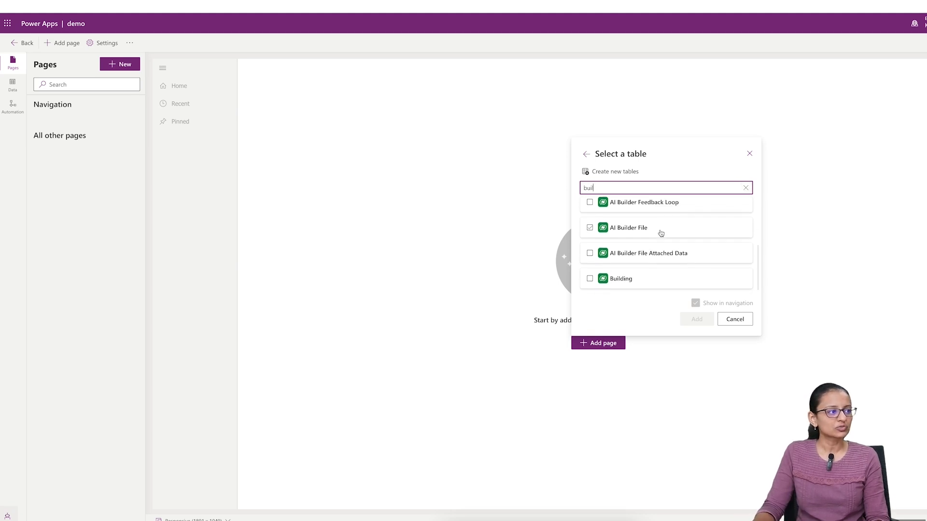
pyautogui.click(591, 280)
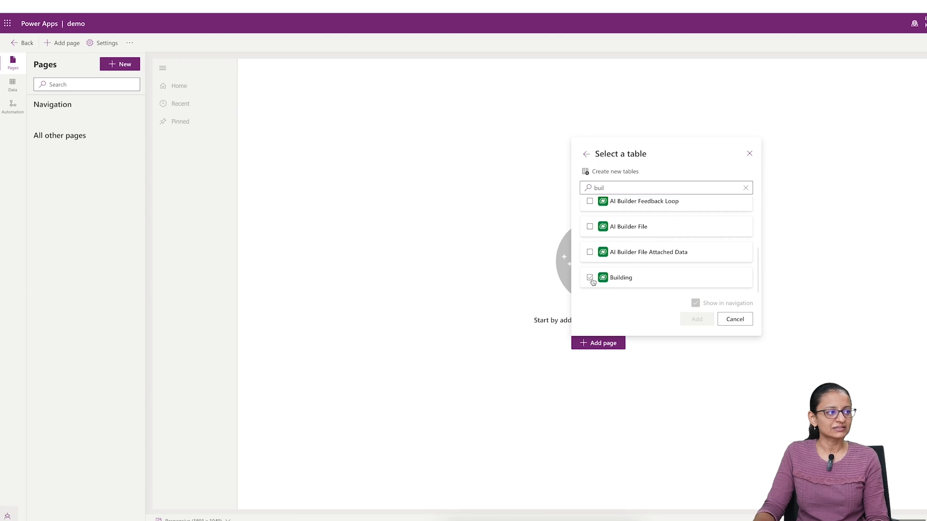
# - Select the maintanace_req table as well and add both tables as pages shown in the navigation
pyautogui.click(619, 189)
pyautogui.press('BackSpace')
pyautogui.press('BackSpace')
pyautogui.press('BackSpace')
pyautogui.write('main')
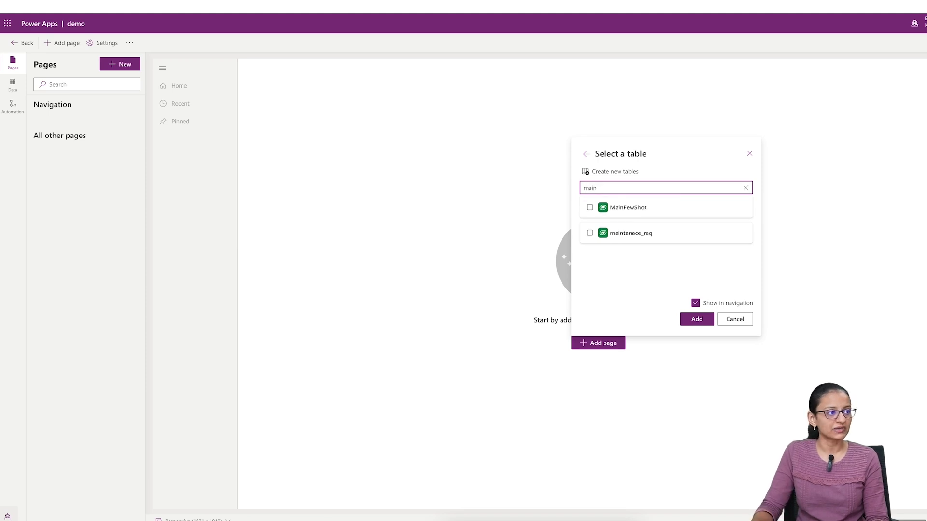
pyautogui.click(590, 233)
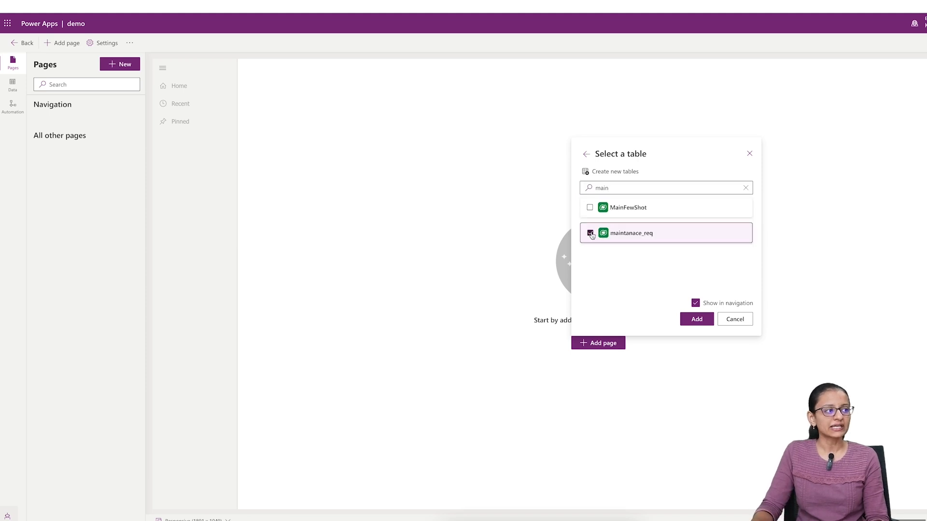
pyautogui.click(701, 323)
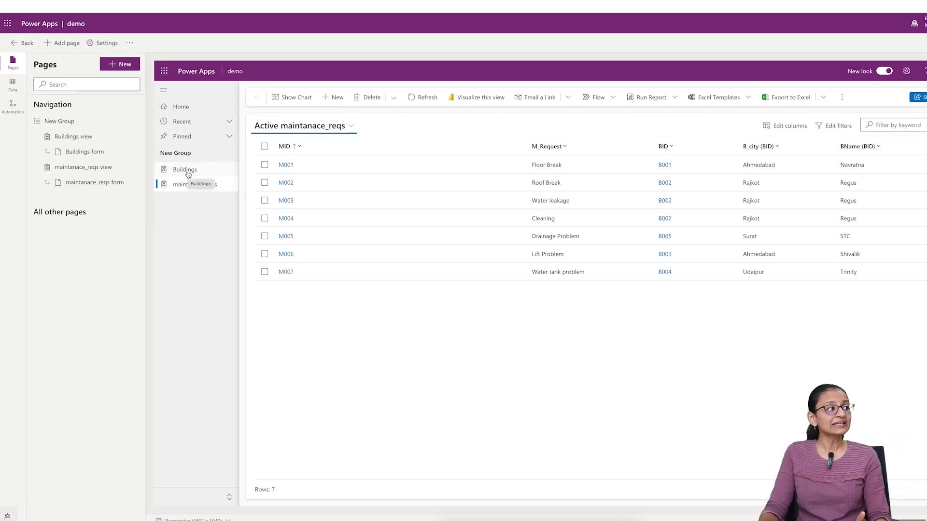
# - Preview the Buildings and maintanace_reqs views, the M001 record and the blank maintanace_req form in the demo app
pyautogui.click(188, 172)
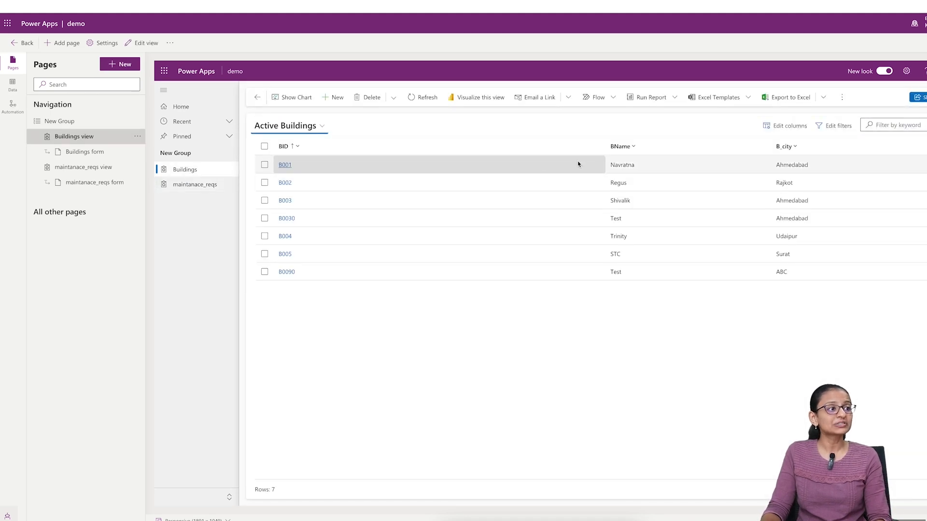
pyautogui.click(183, 186)
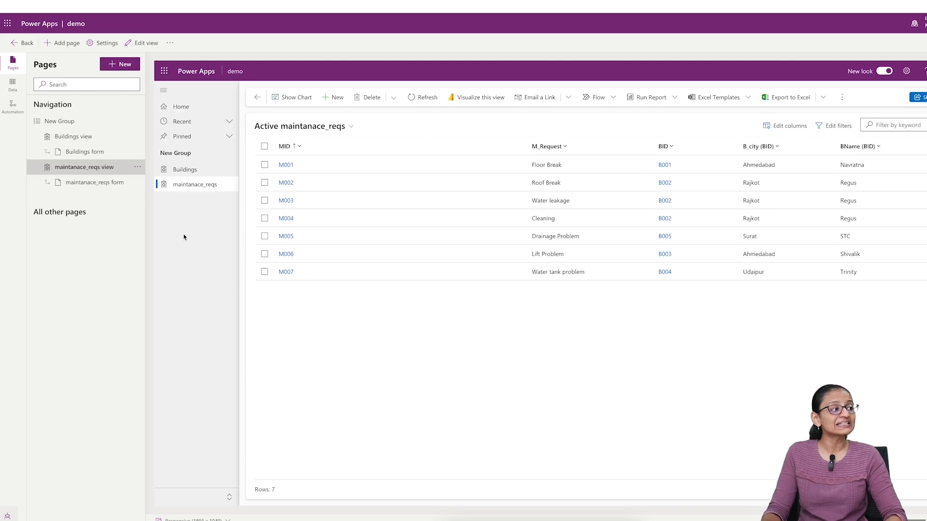
pyautogui.click(287, 167)
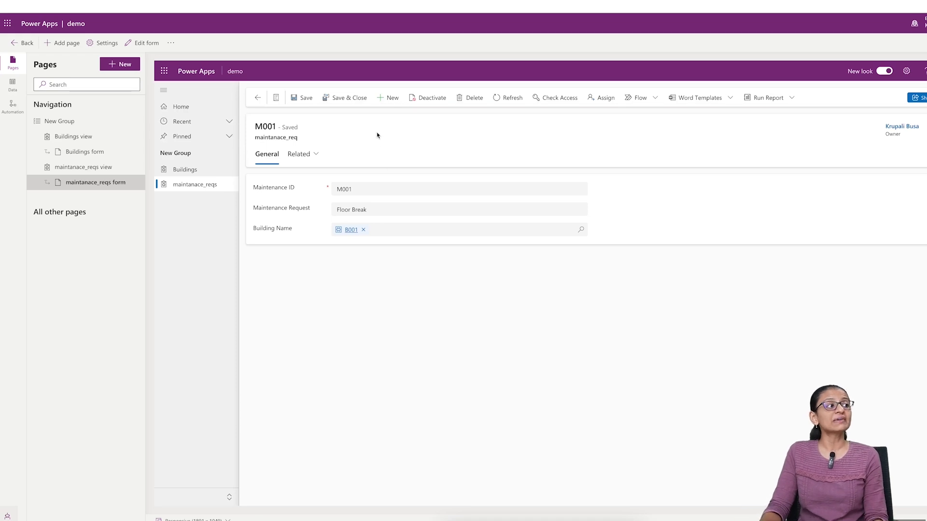
pyautogui.click(387, 100)
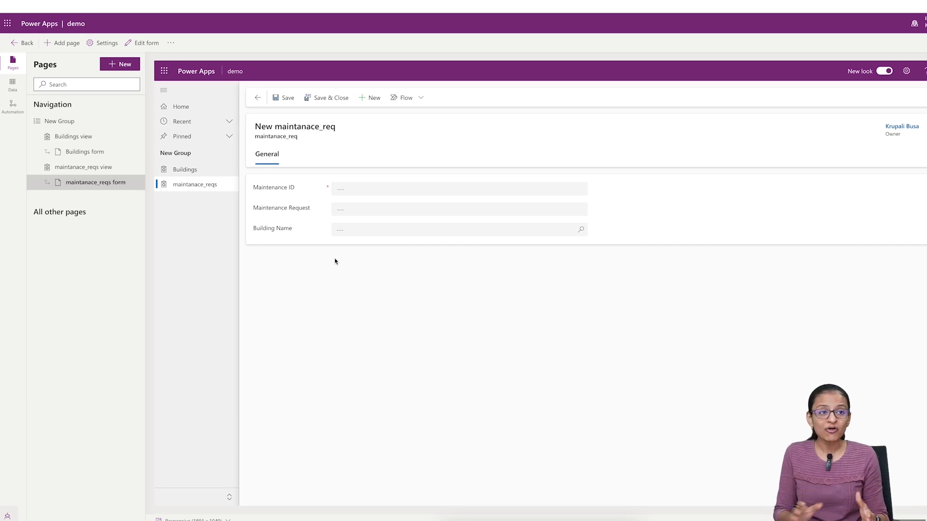
pyautogui.click(186, 171)
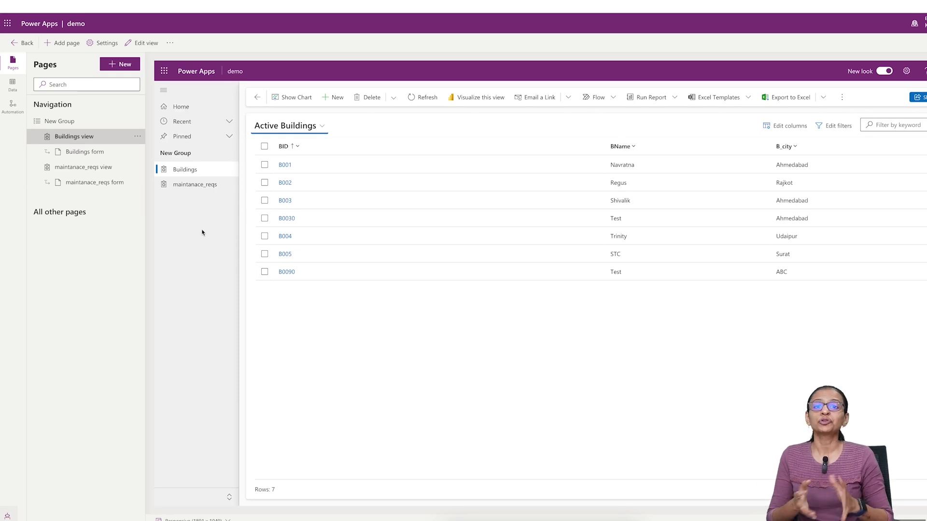
# - Open the list of forms for the Building table in the YOUTUBE solution
pyautogui.click(239, 1)
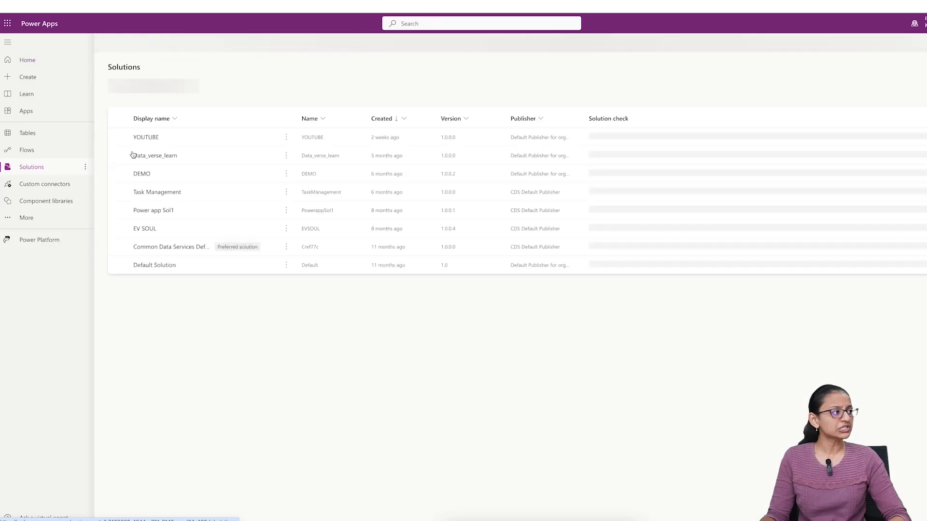
pyautogui.click(148, 137)
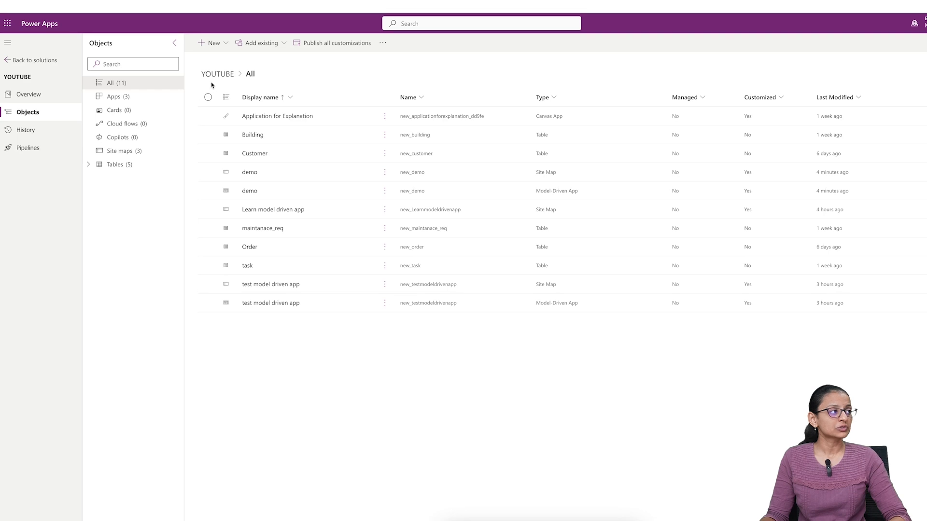
pyautogui.click(253, 135)
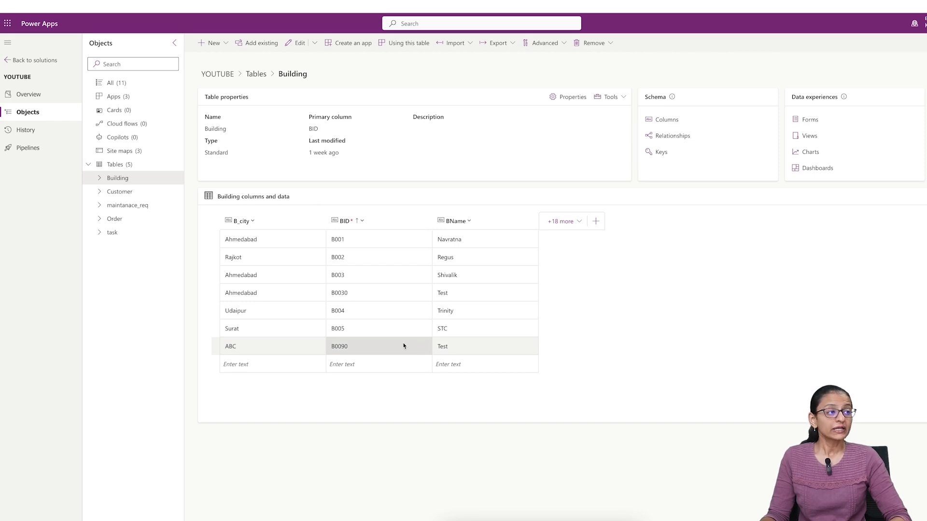
pyautogui.click(813, 124)
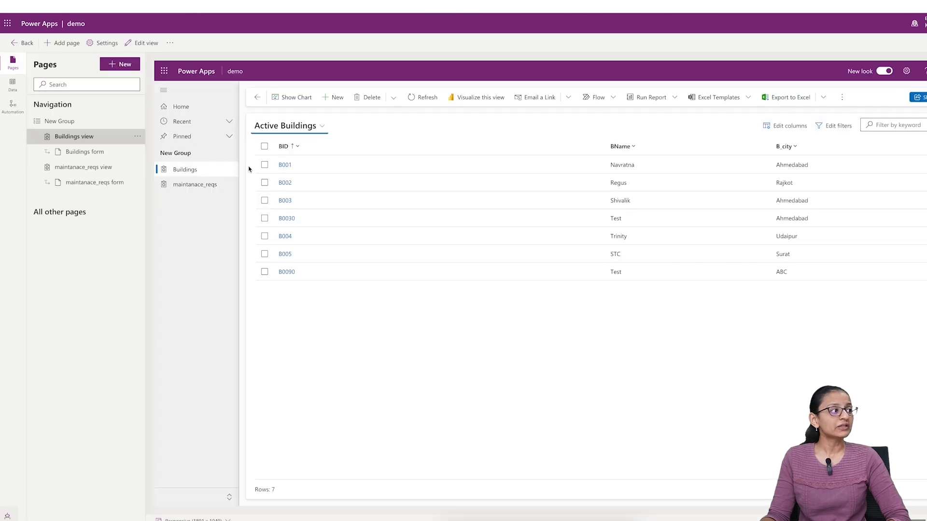
# - View the B001 building record in the demo app and open the Building table's Main-type Information form for editing
pyautogui.click(284, 165)
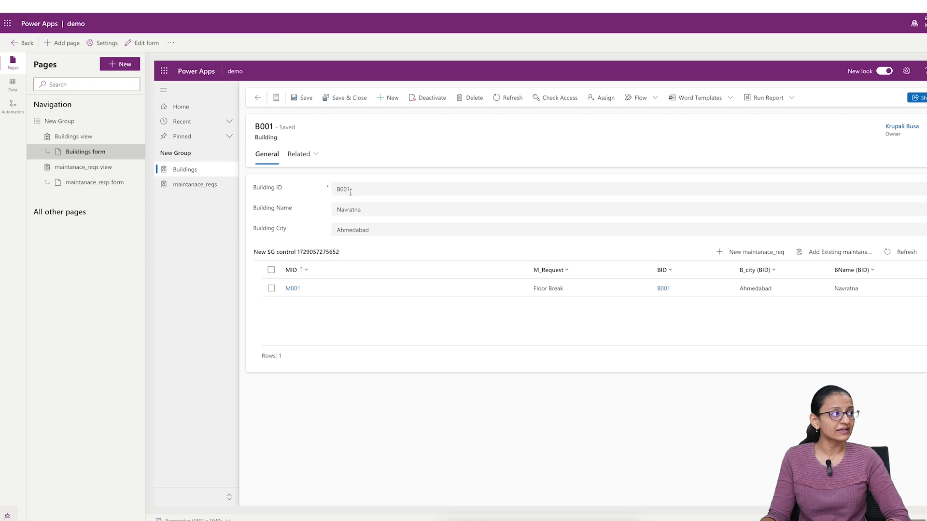
pyautogui.click(275, 2)
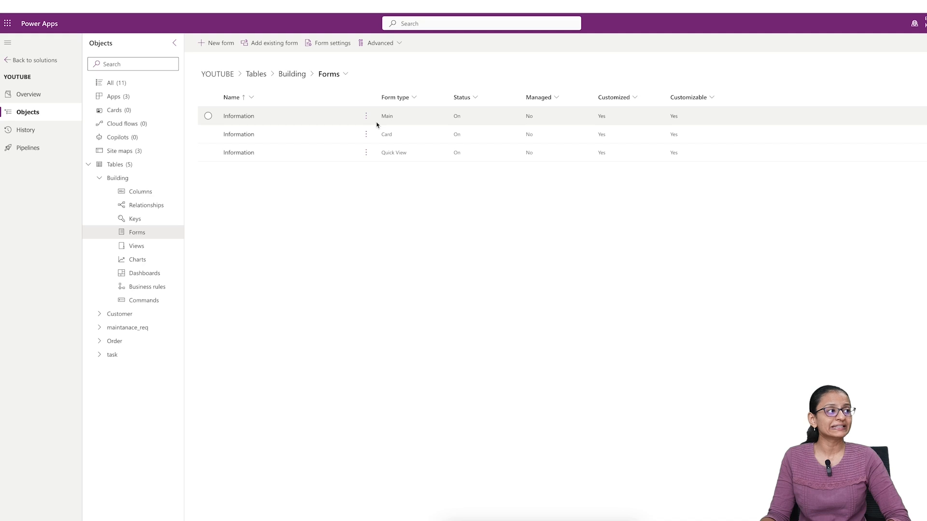
pyautogui.click(388, 118)
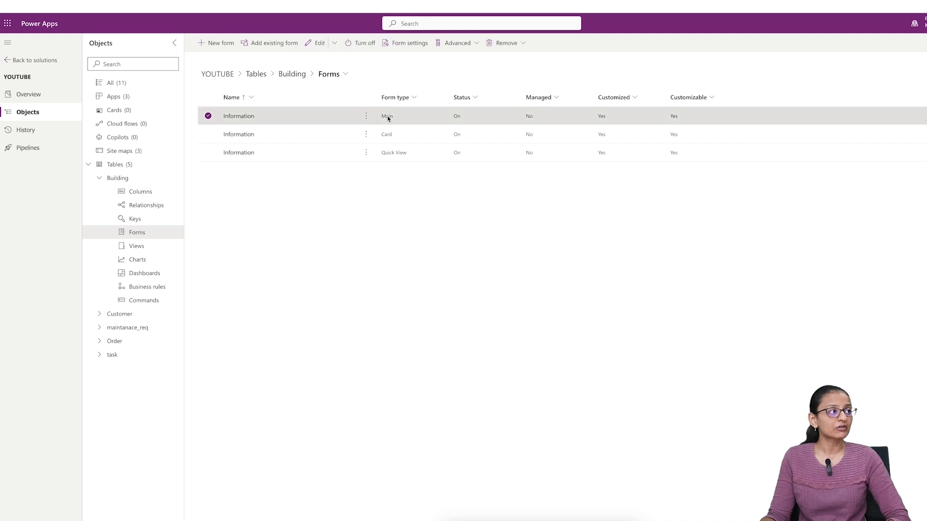
pyautogui.click(240, 117)
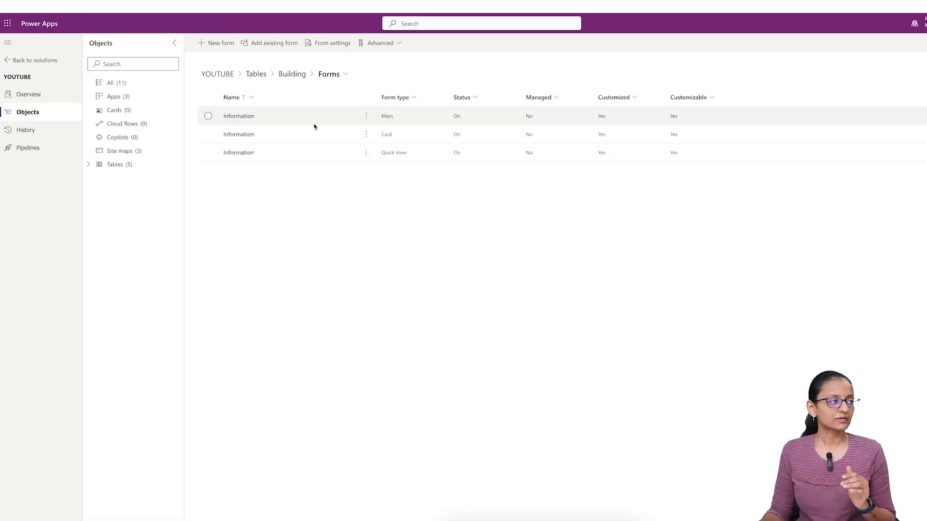
pyautogui.click(238, 116)
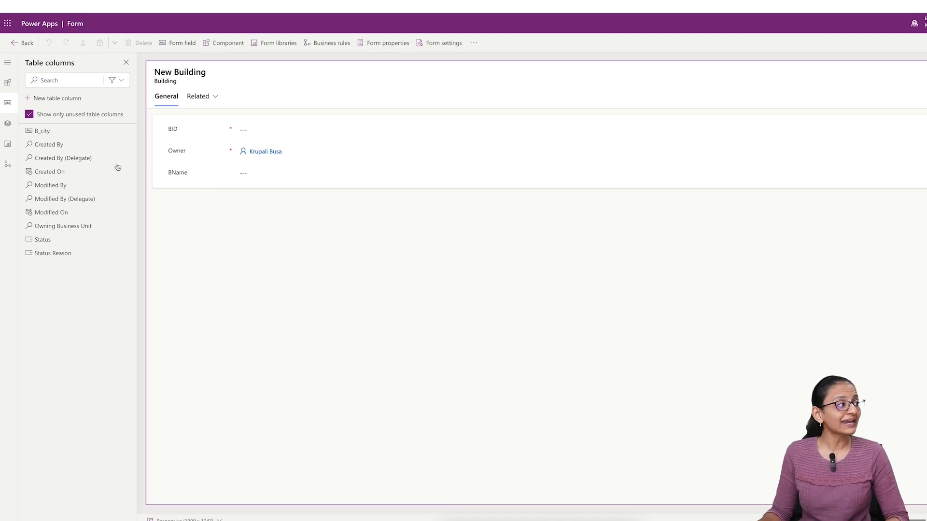
# - Add the B_city column below BName on the Building form and move the Owner field into the form header
pyautogui.moveTo(43, 246)
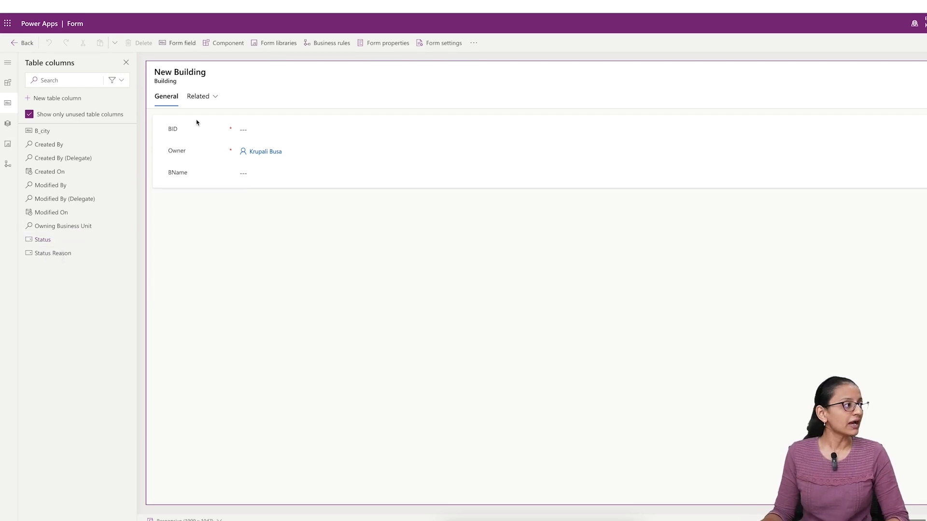
pyautogui.moveTo(48, 184)
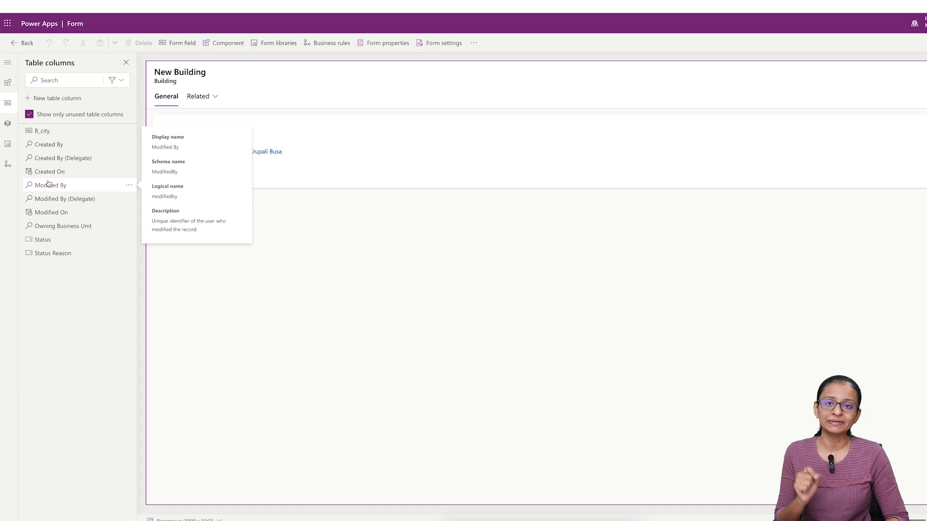
pyautogui.moveTo(37, 135)
pyautogui.moveTo(37, 135); pyautogui.dragTo(272, 180)
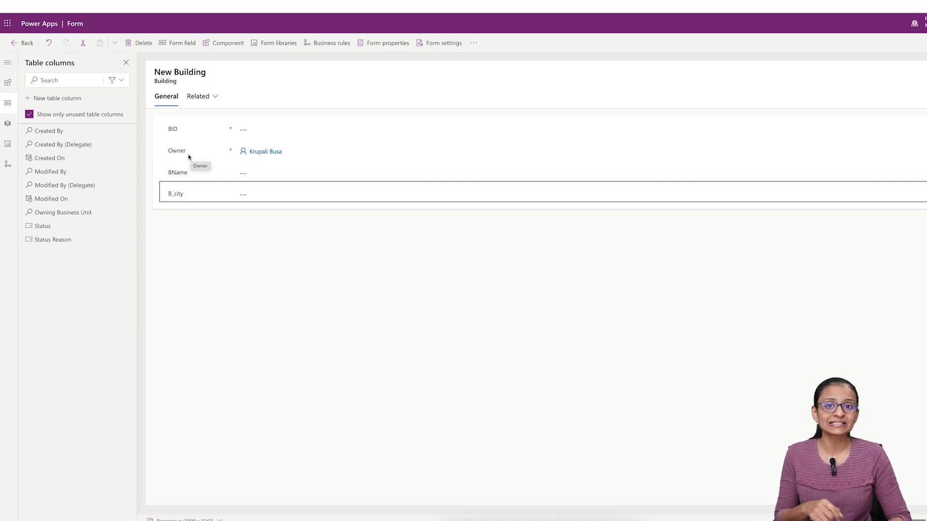
pyautogui.moveTo(192, 154); pyautogui.dragTo(850, 83)
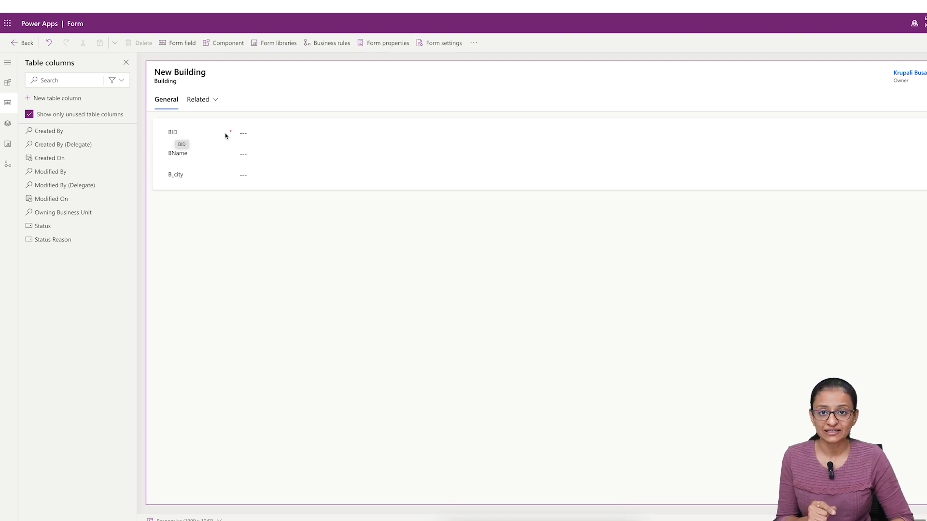
# - Change the label of the BID field on the Building form to Building ID
pyautogui.click(180, 136)
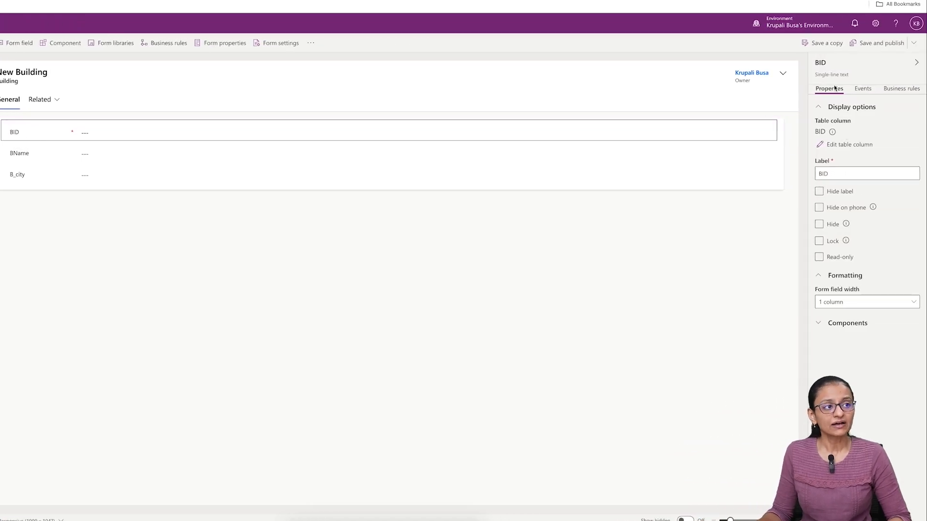
pyautogui.click(831, 175)
pyautogui.hotkey('ctrl', 'a')
pyautogui.press('BackSpace')
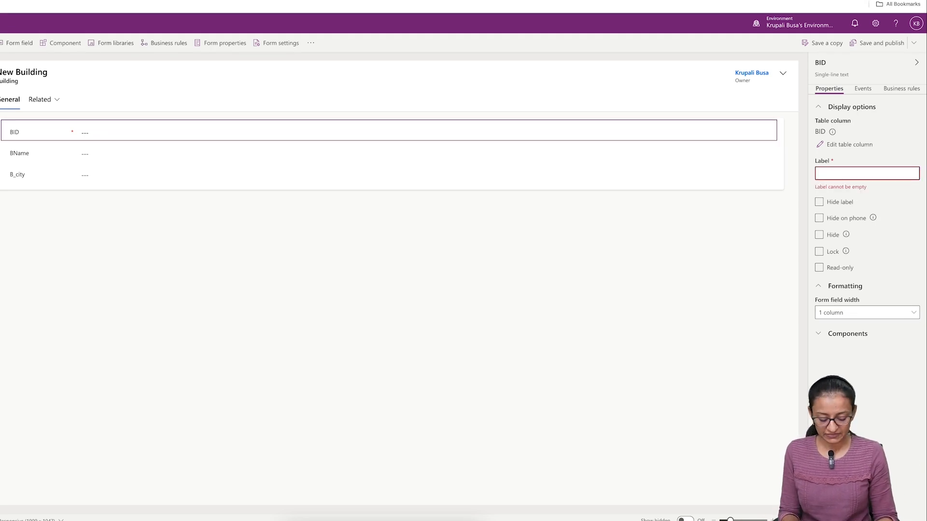
pyautogui.write('Buildin')
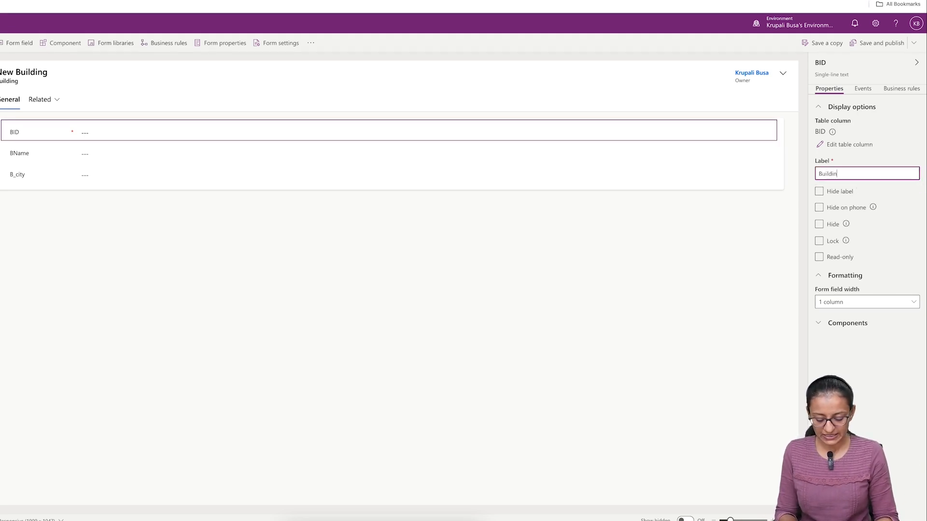
pyautogui.write('g ID')
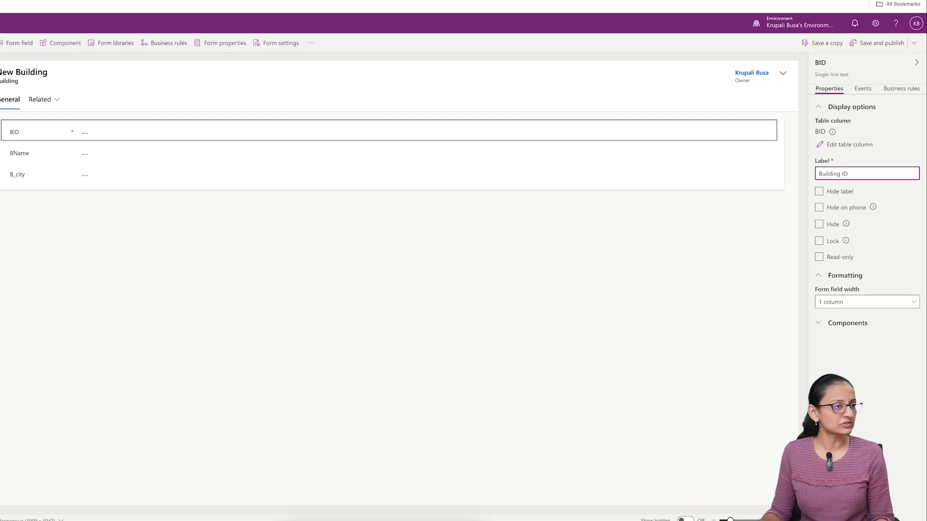
# - Relabel the BName field as Building Name and the B_city field as Building City
pyautogui.click(24, 154)
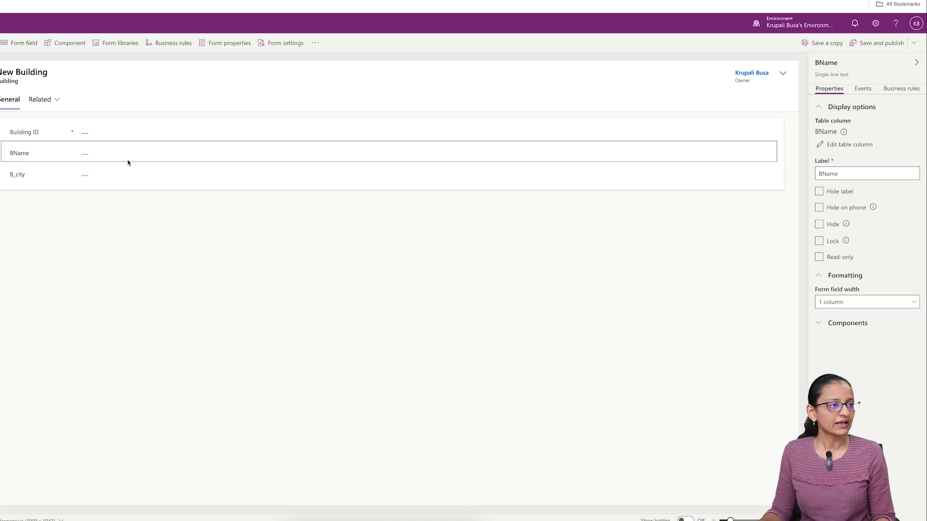
pyautogui.click(842, 173)
pyautogui.doubleClick(842, 173)
pyautogui.press('BackSpace')
pyautogui.write('Building Name')
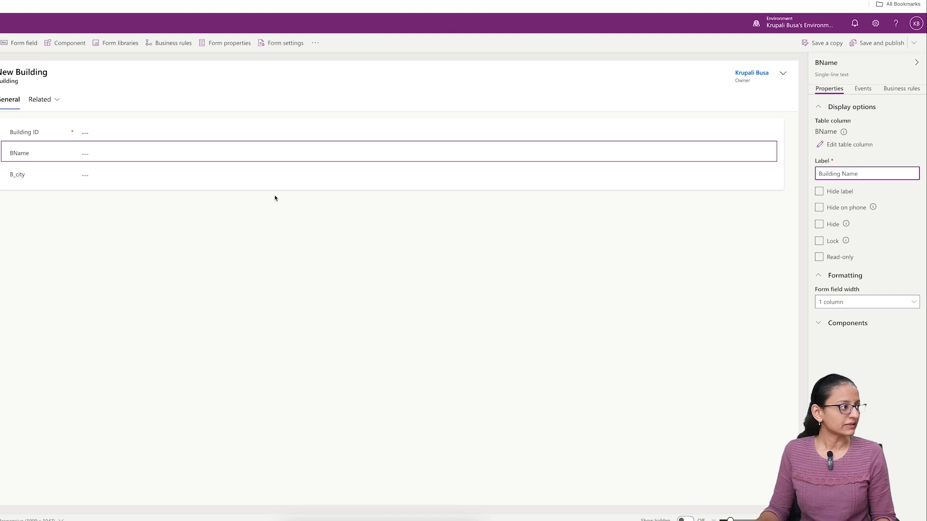
pyautogui.click(20, 179)
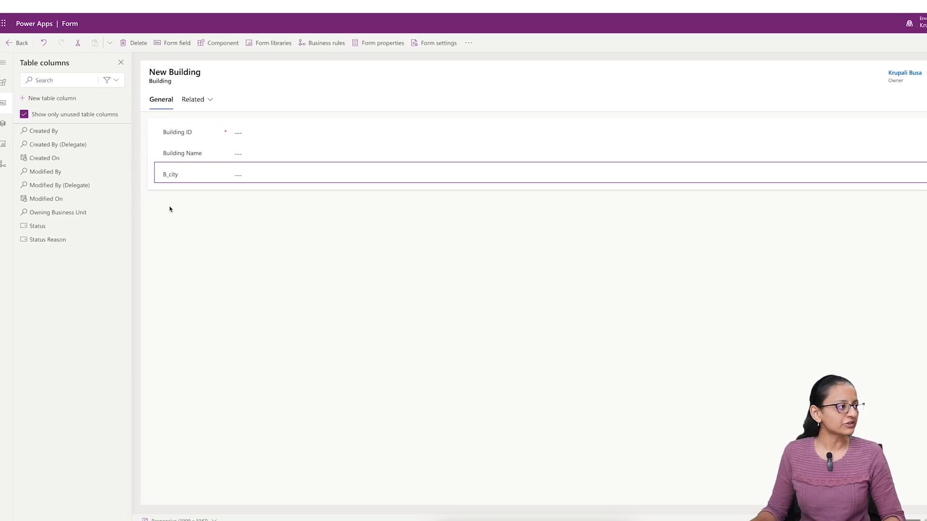
pyautogui.press('Tab')
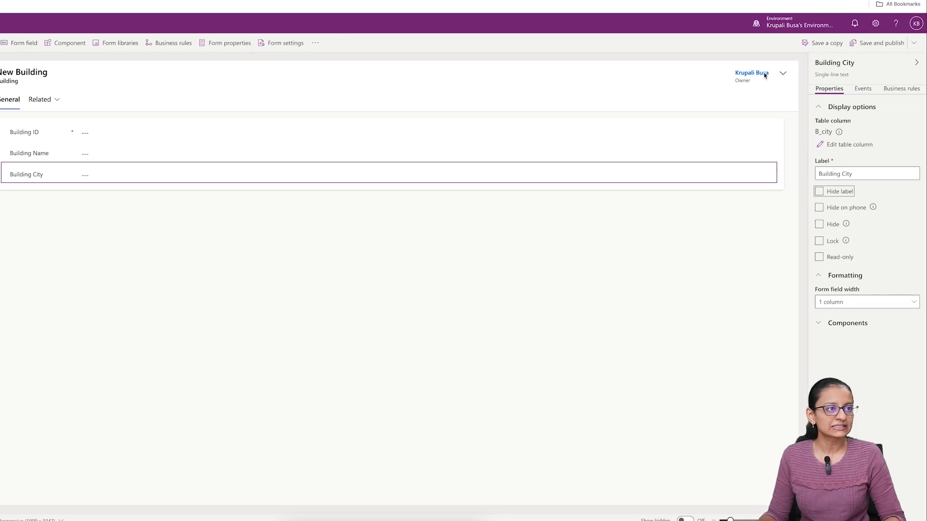
# - Save and publish the relabelled Building form, reload the demo app and view the B001 building record
pyautogui.click(876, 43)
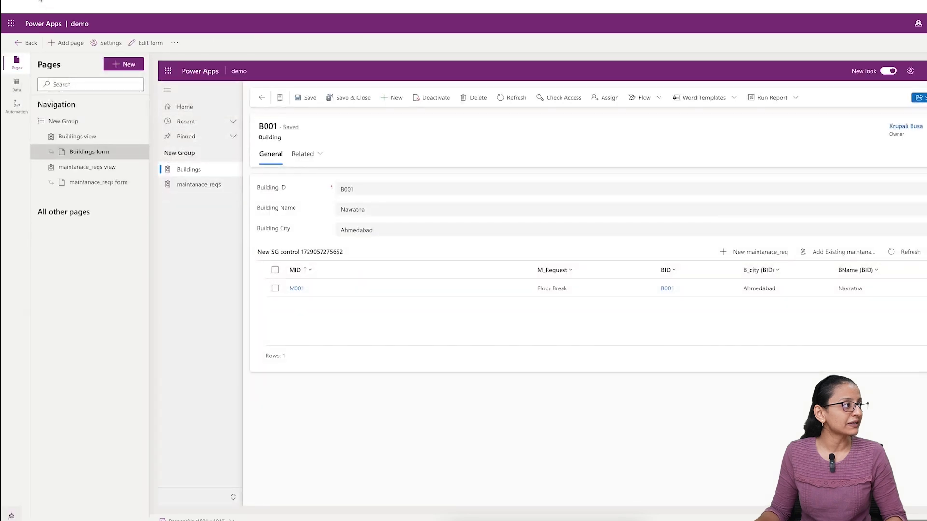
pyautogui.click(41, 1)
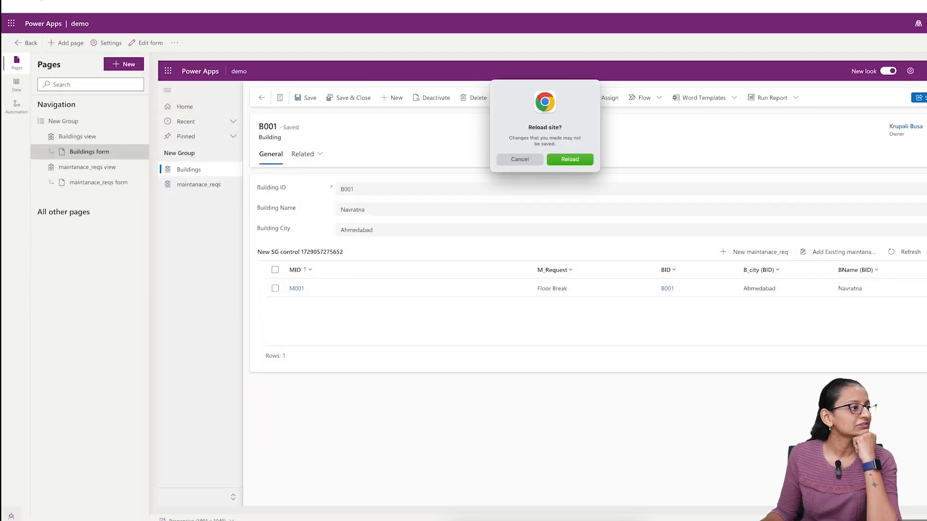
pyautogui.click(578, 164)
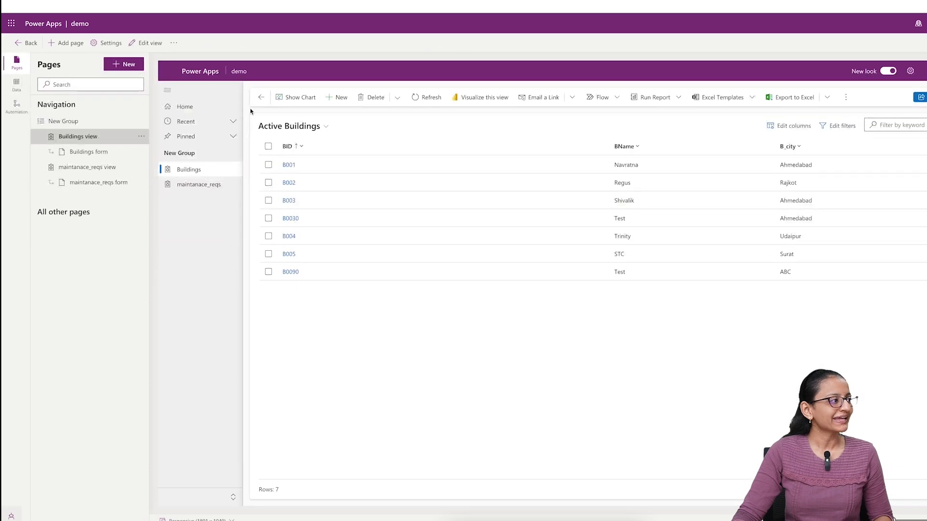
pyautogui.click(289, 167)
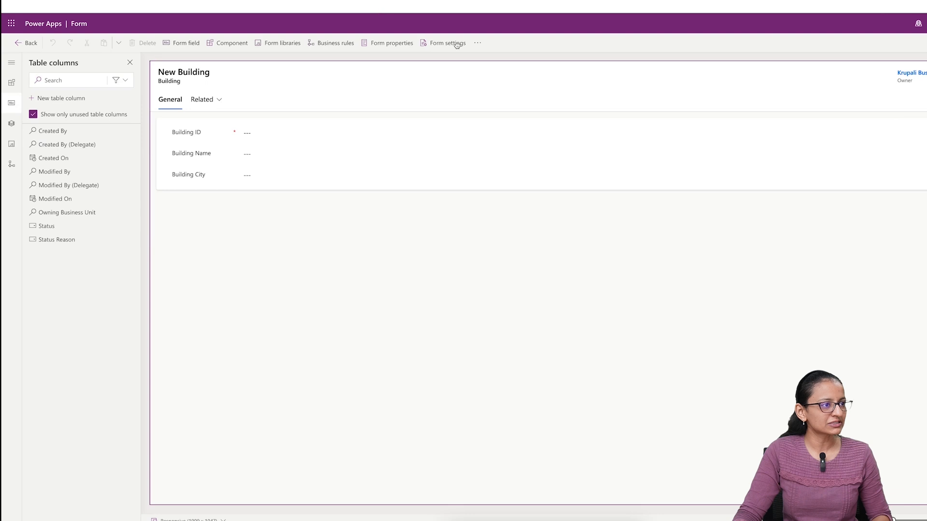
# - Move the Owner field from the form header to below Building City, and save and publish the Building form
pyautogui.moveTo(922, 81); pyautogui.dragTo(234, 198)
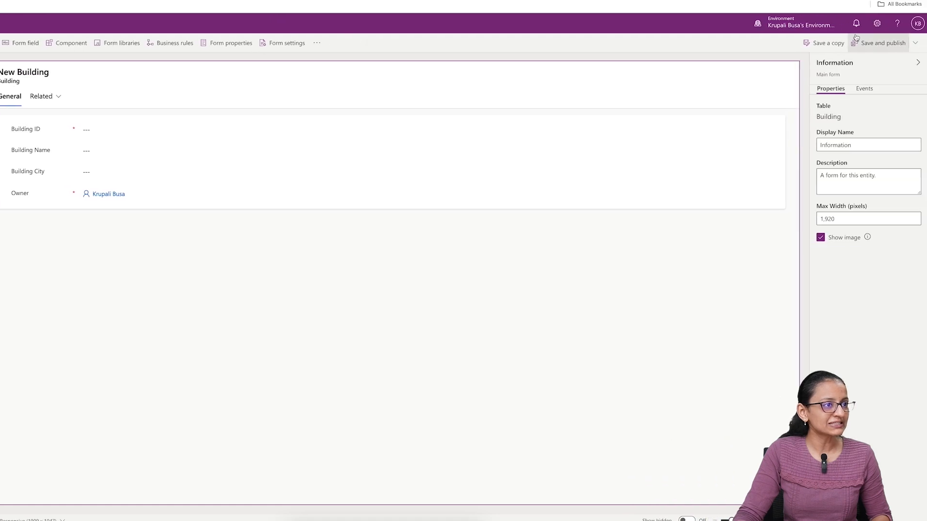
pyautogui.click(886, 45)
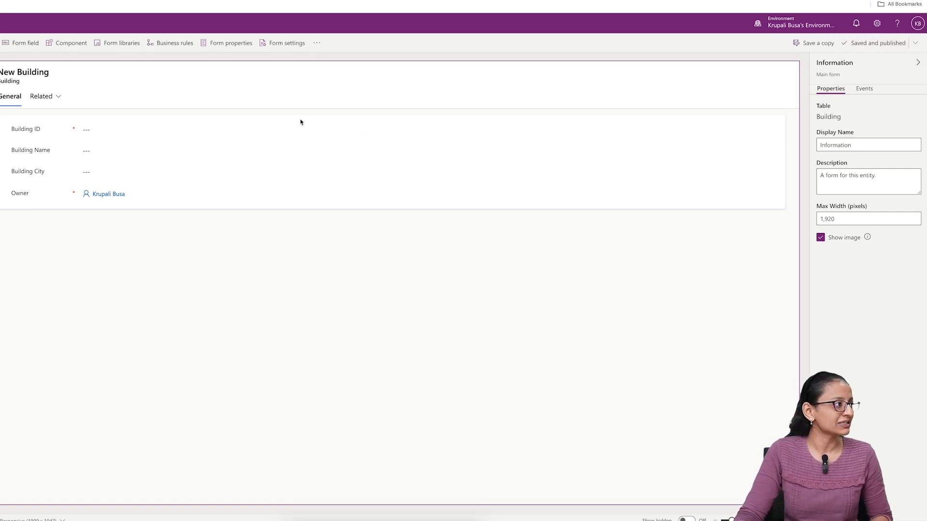
# - Return to the demo app designer, reload it and view the B001 record with the updated Building form
pyautogui.click(87, 1)
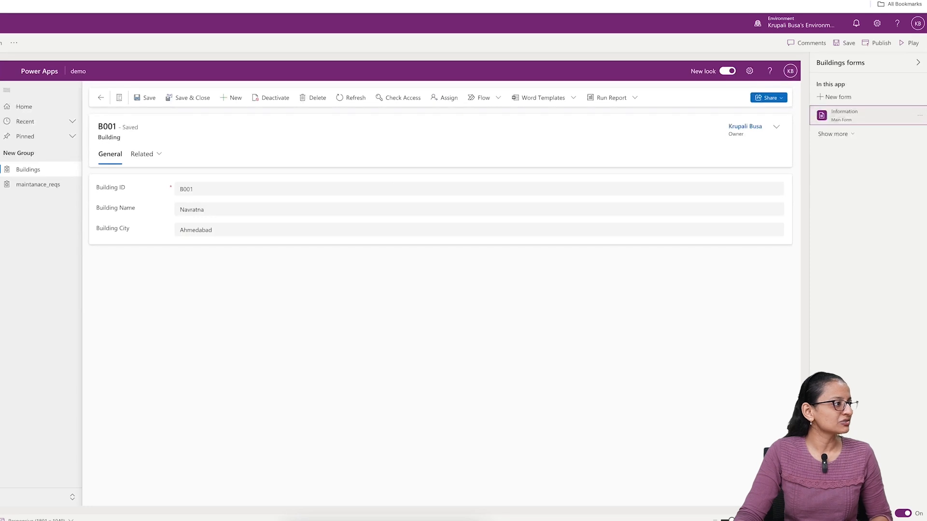
pyautogui.click(347, 99)
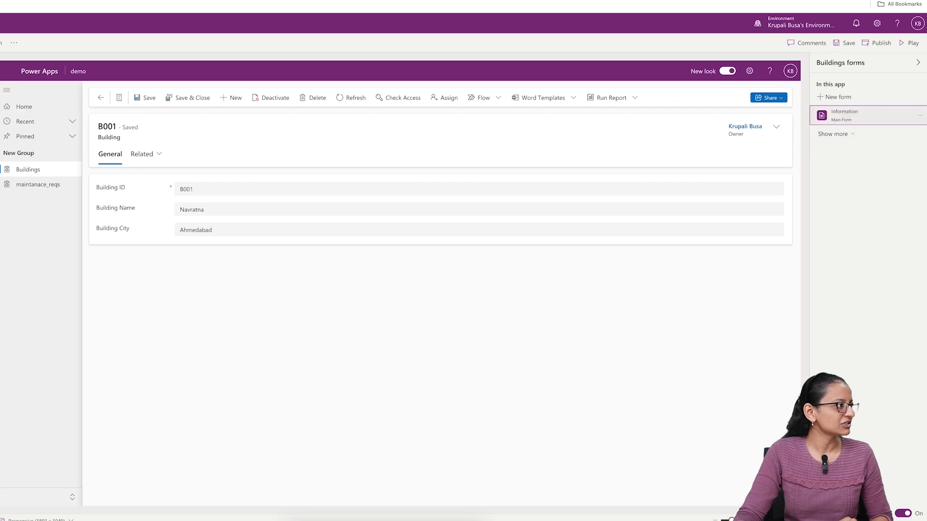
pyautogui.press('super+r')
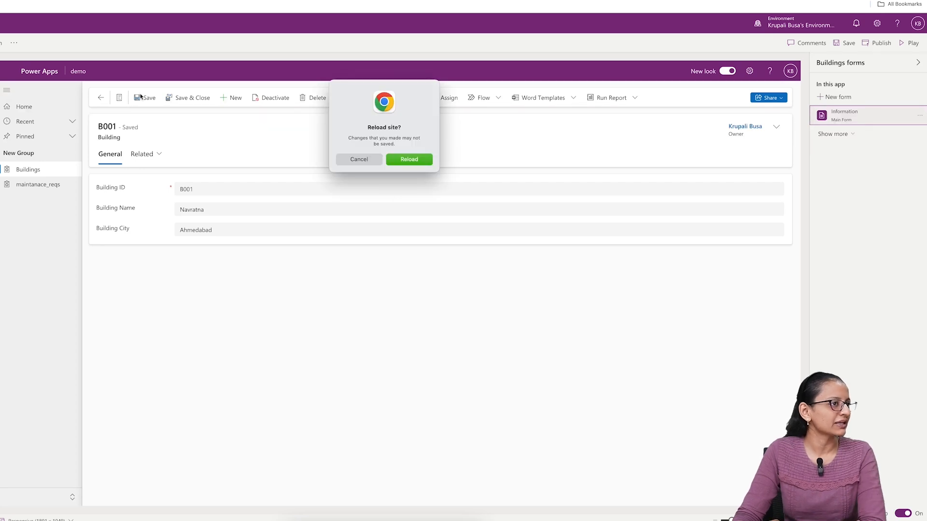
pyautogui.click(364, 160)
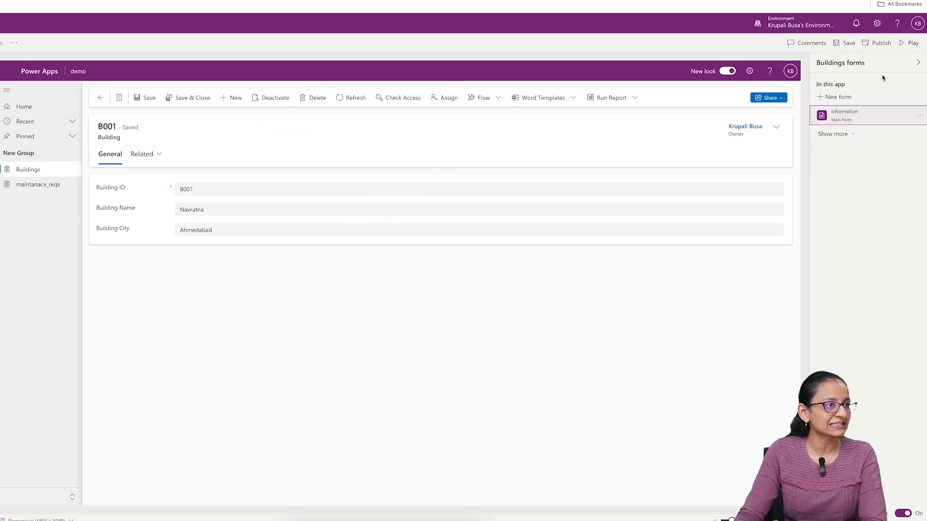
pyautogui.click(881, 45)
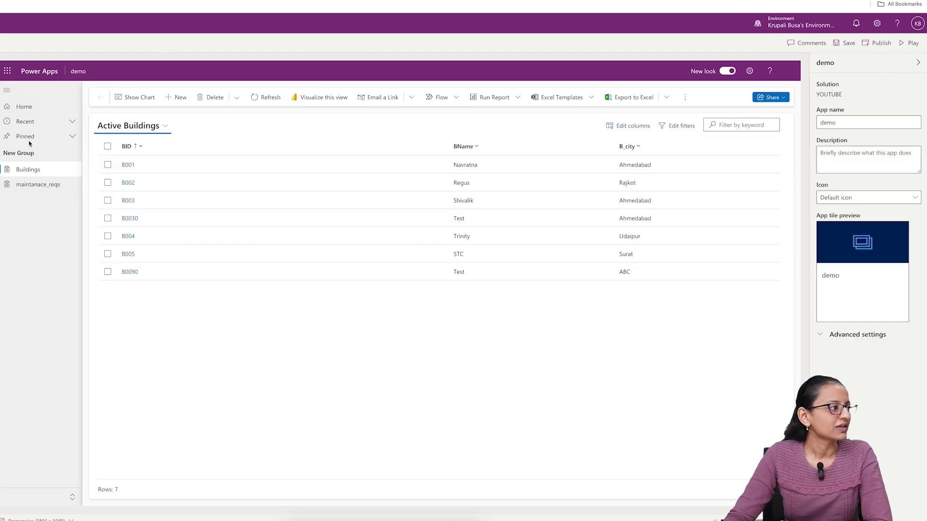
pyautogui.click(126, 166)
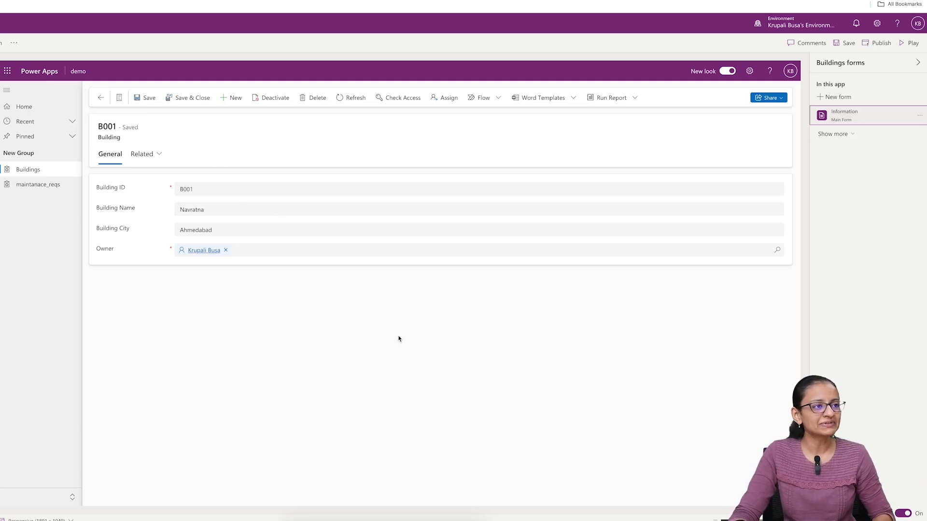
# - Save and publish the demo app, run it and view the B001 building record
pyautogui.click(912, 43)
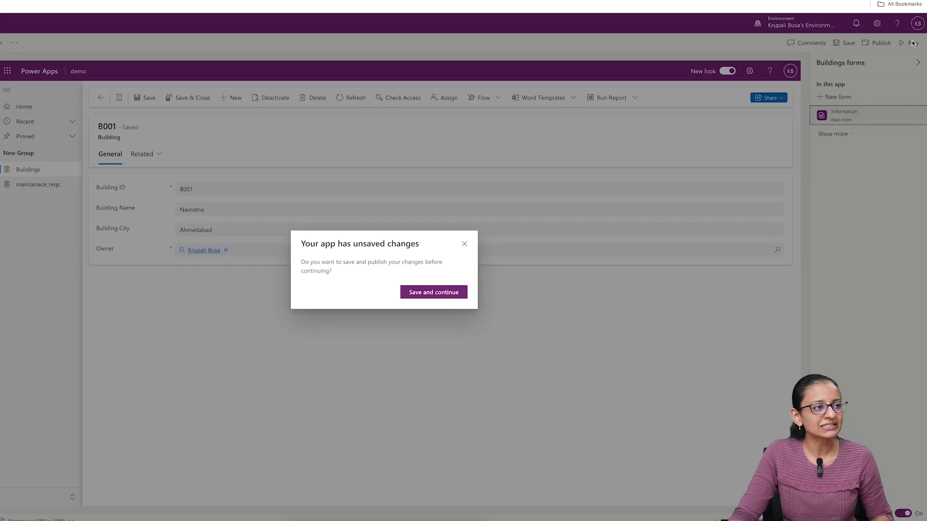
pyautogui.click(442, 297)
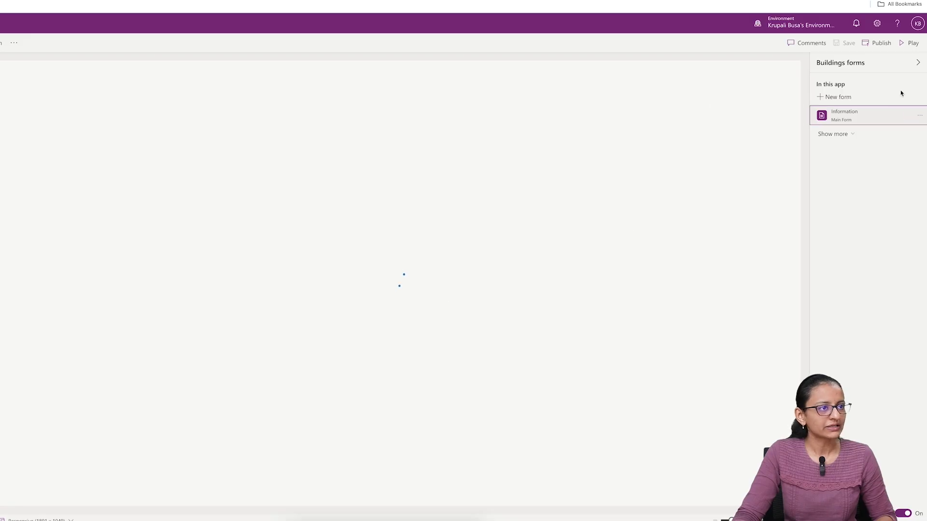
pyautogui.click(911, 45)
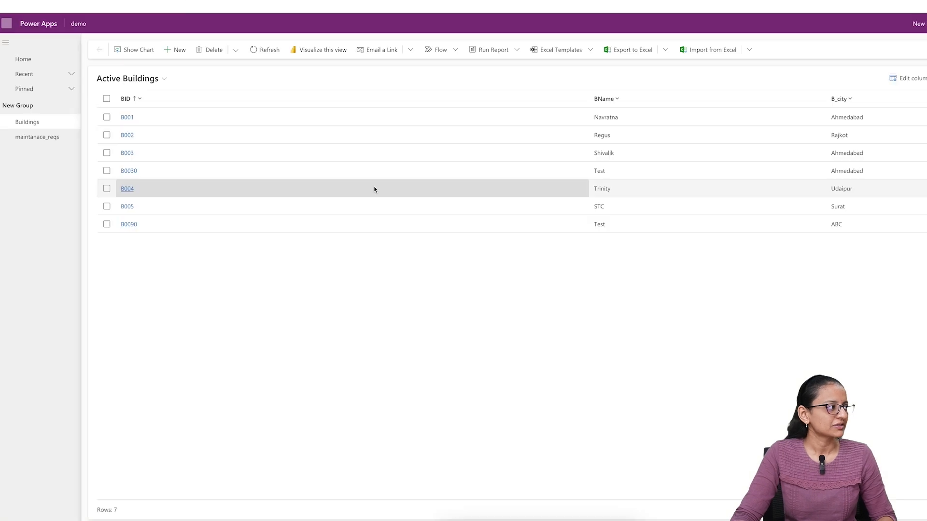
pyautogui.click(128, 117)
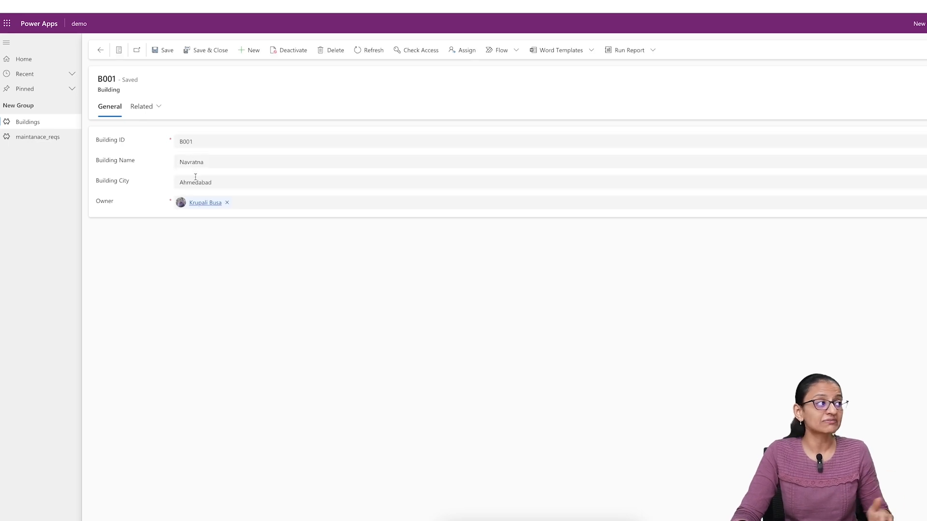
# - Create a building record with Building ID B0090, Building Name DEMO and Building City Surat, then save and close it
pyautogui.click(242, 51)
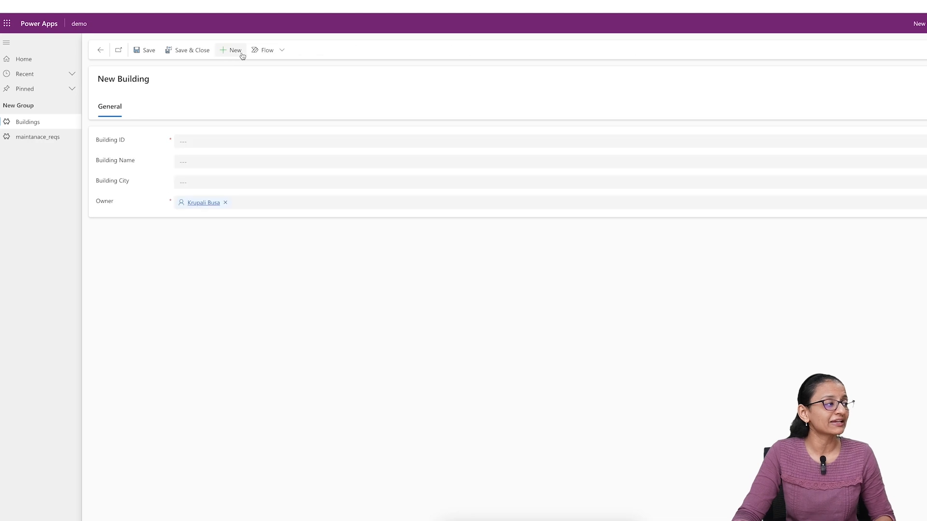
pyautogui.click(196, 142)
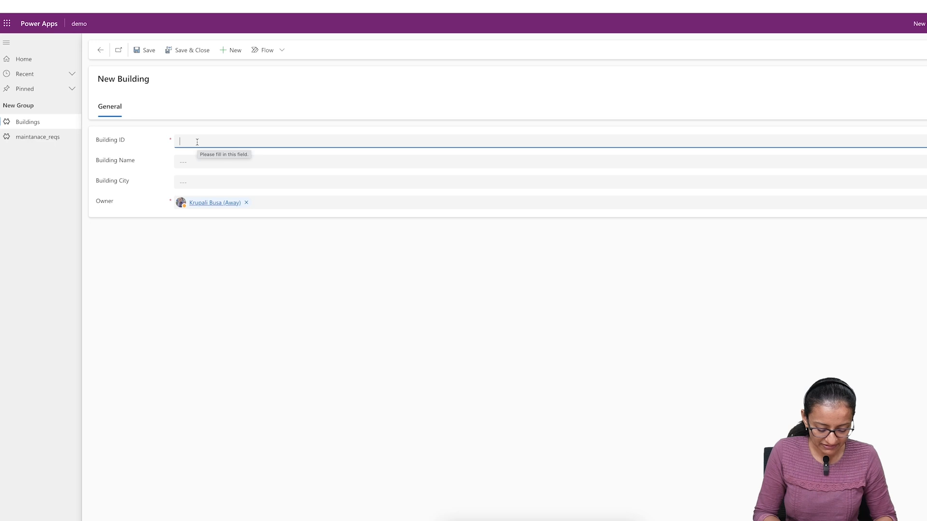
pyautogui.write('B0090')
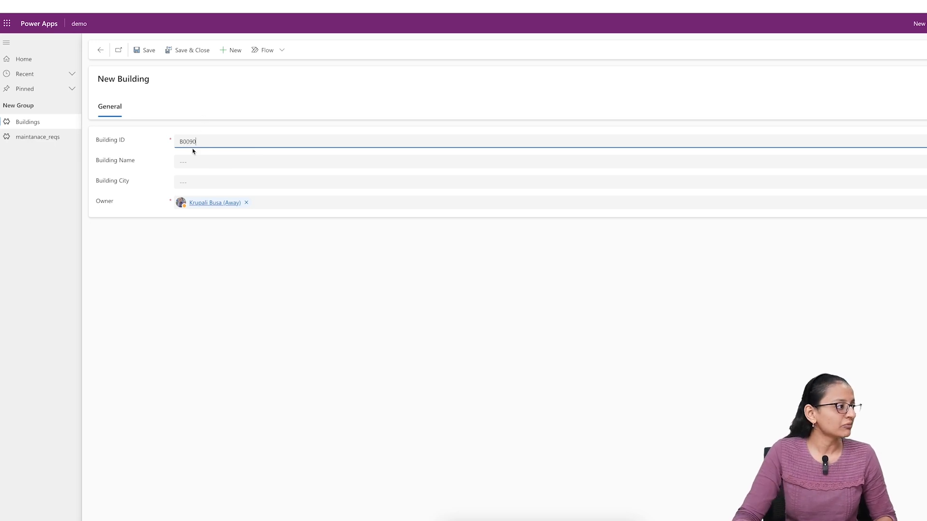
pyautogui.click(192, 164)
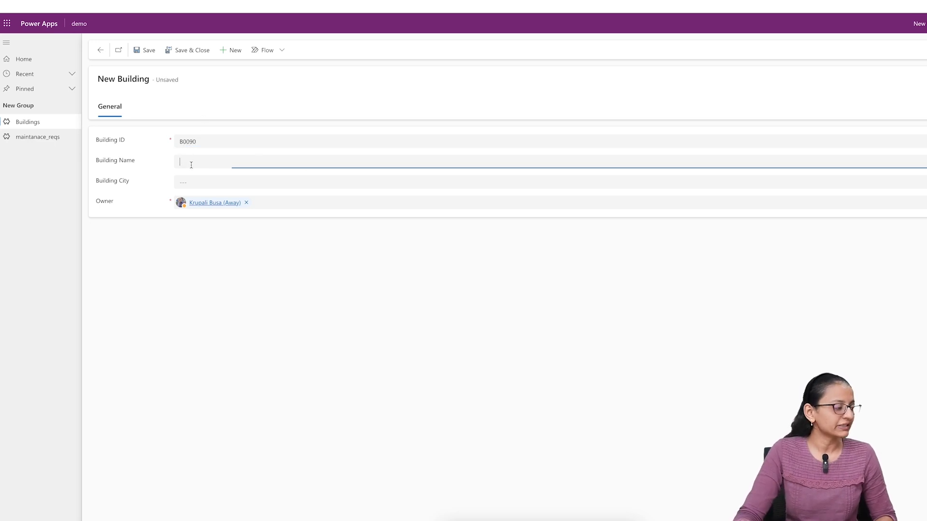
pyautogui.write('DEMO')
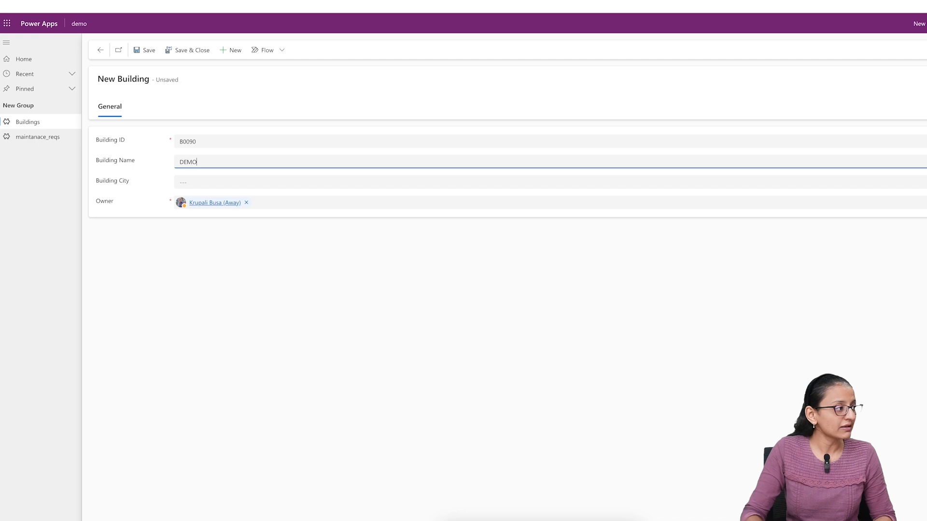
pyautogui.click(192, 186)
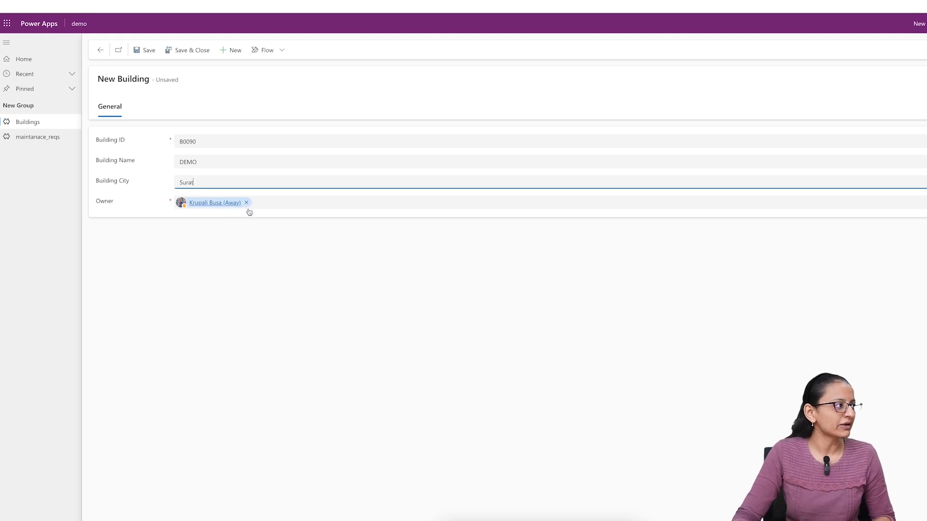
pyautogui.click(183, 51)
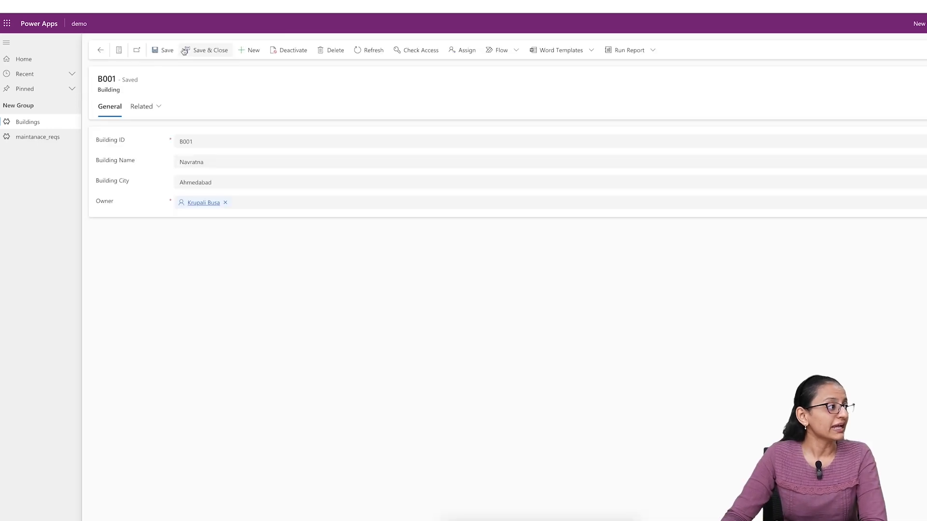
# - Return to the Active Buildings list to check the new record and view B001
pyautogui.click(100, 51)
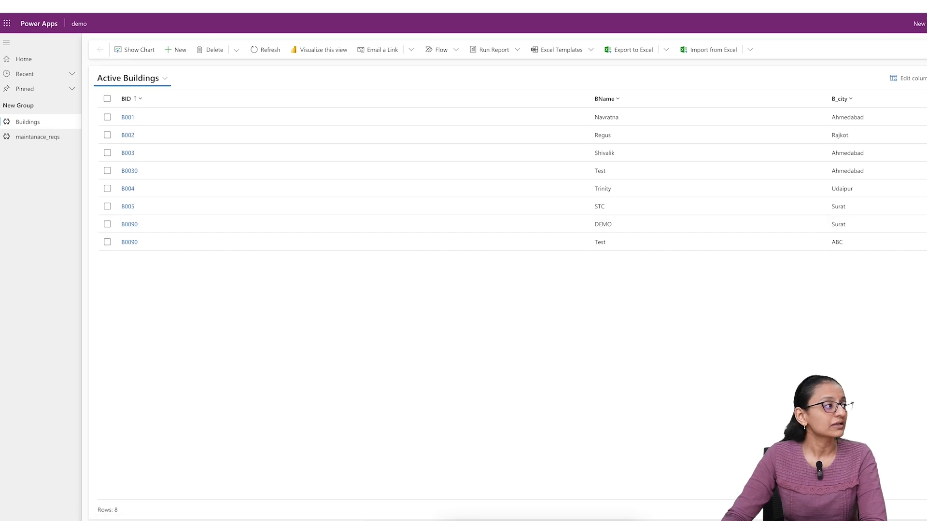
pyautogui.click(128, 118)
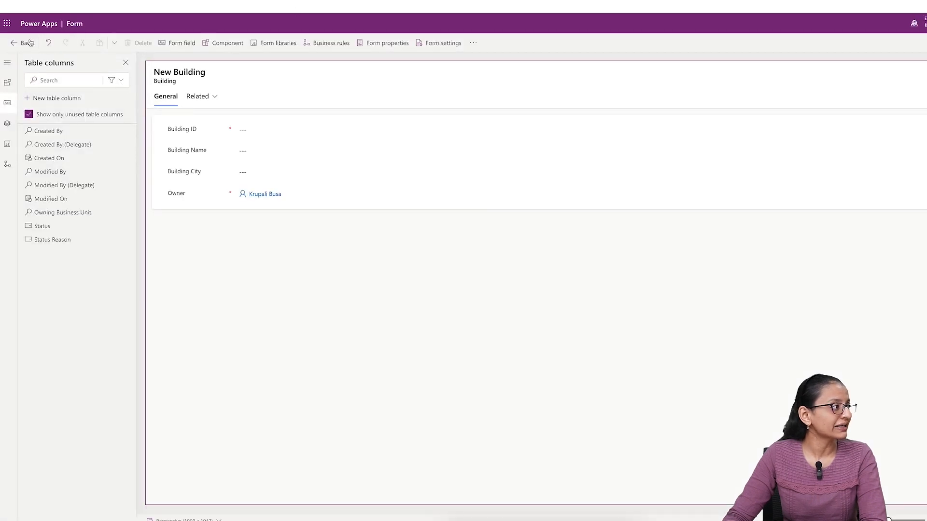
# - Leave the Building form and open the maintanace_req table's Main-type Information form from the YOUTUBE solution for editing
pyautogui.click(19, 42)
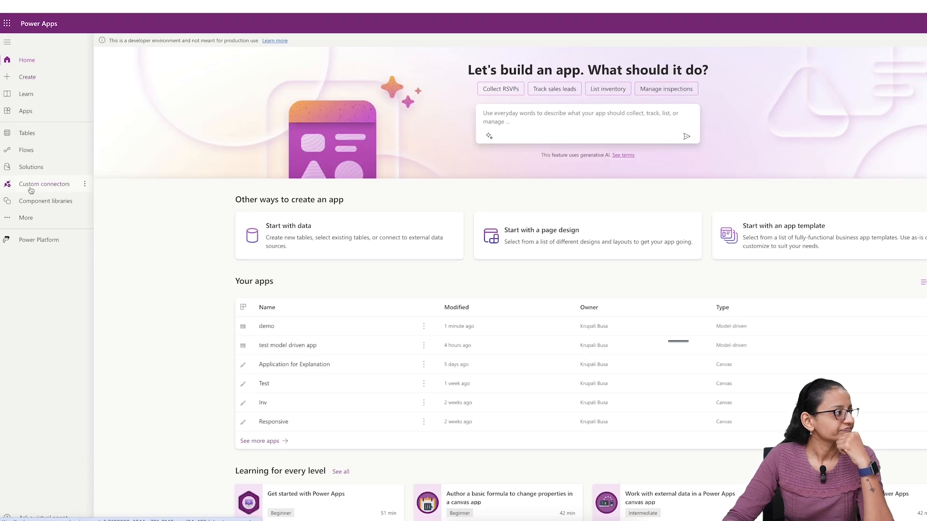
pyautogui.click(31, 167)
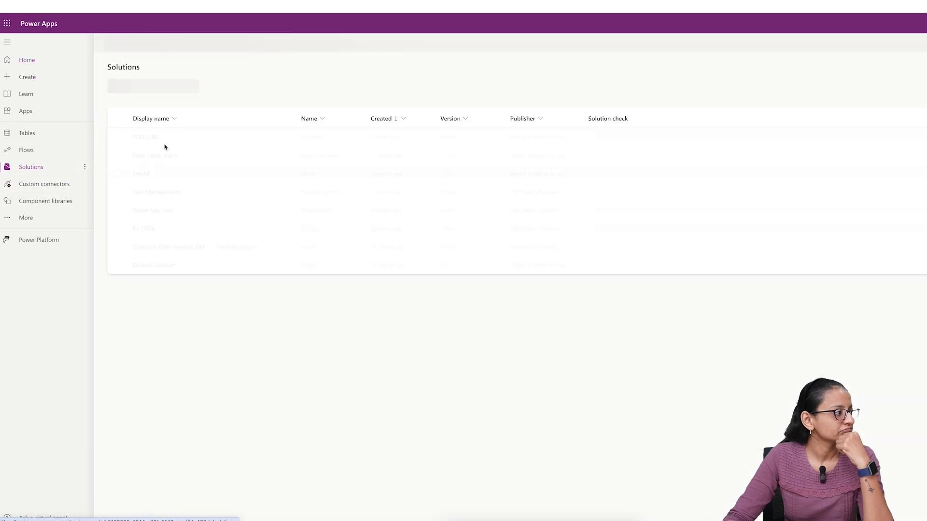
pyautogui.click(154, 140)
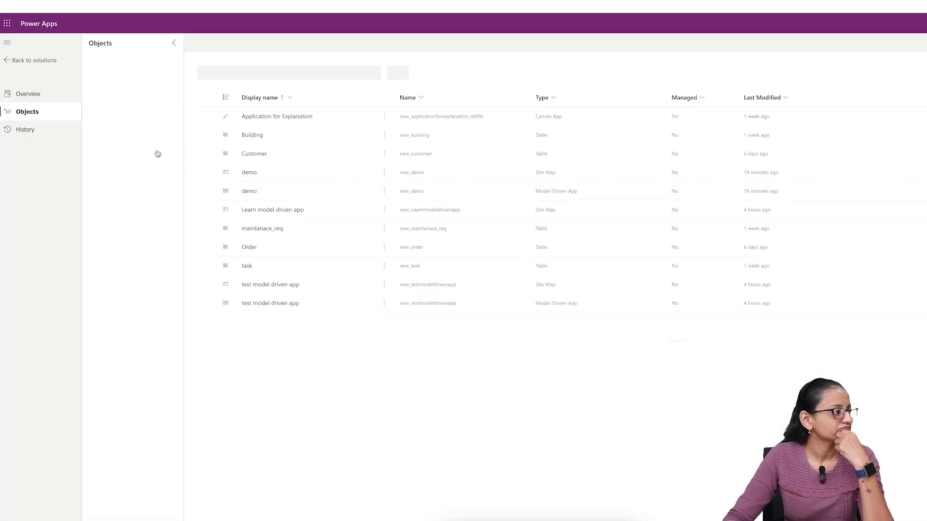
pyautogui.click(121, 164)
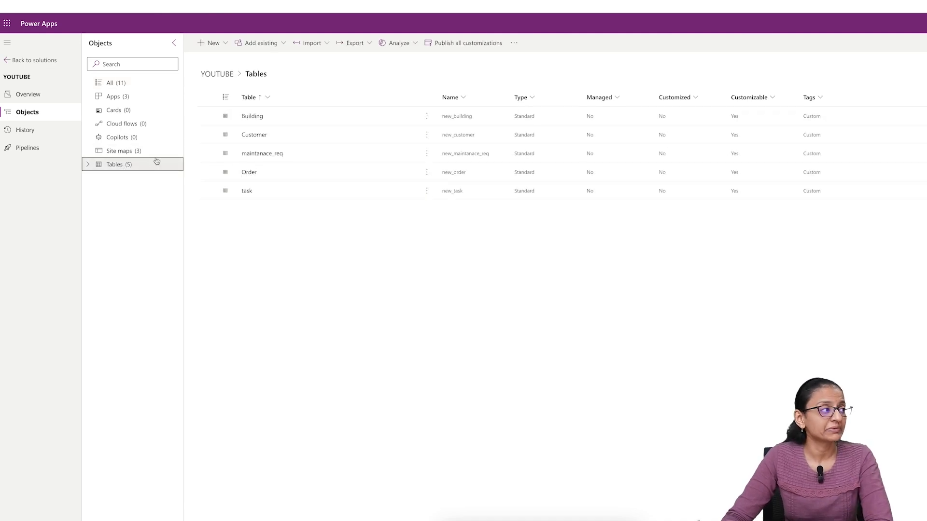
pyautogui.click(250, 118)
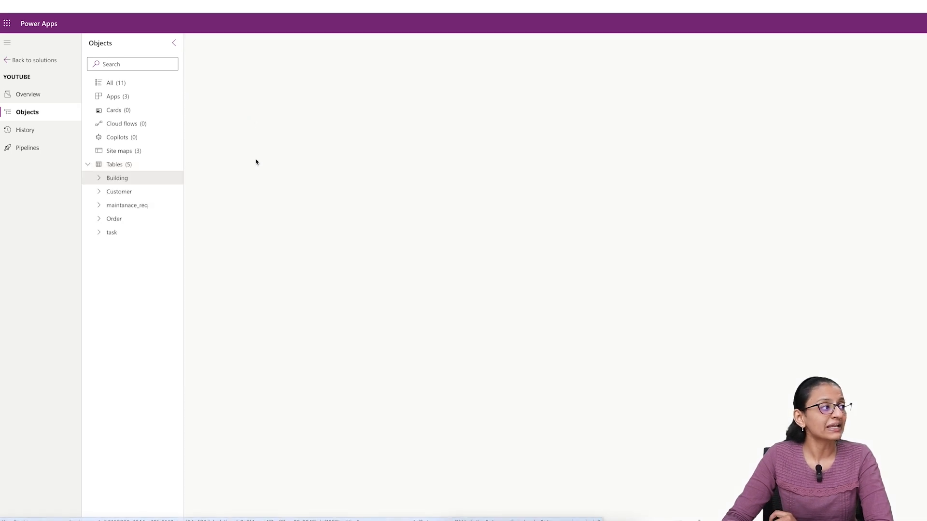
pyautogui.click(140, 207)
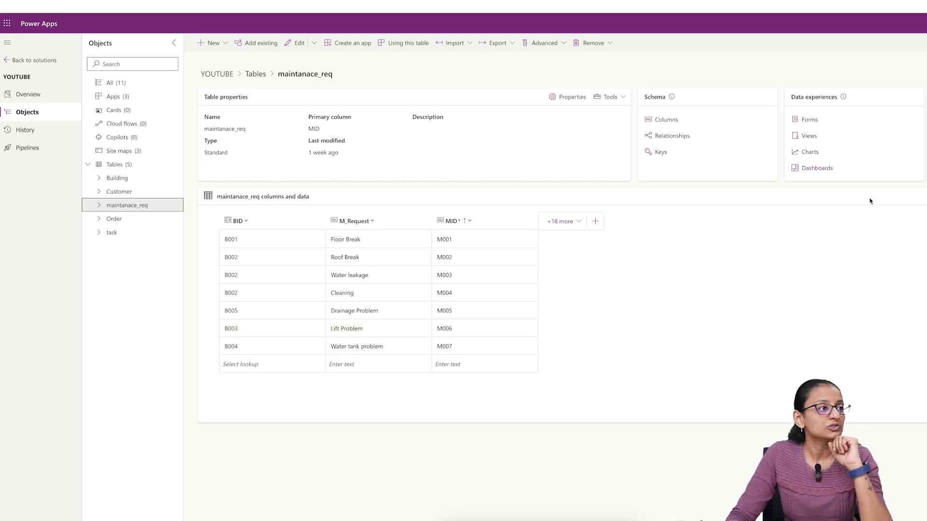
pyautogui.click(809, 121)
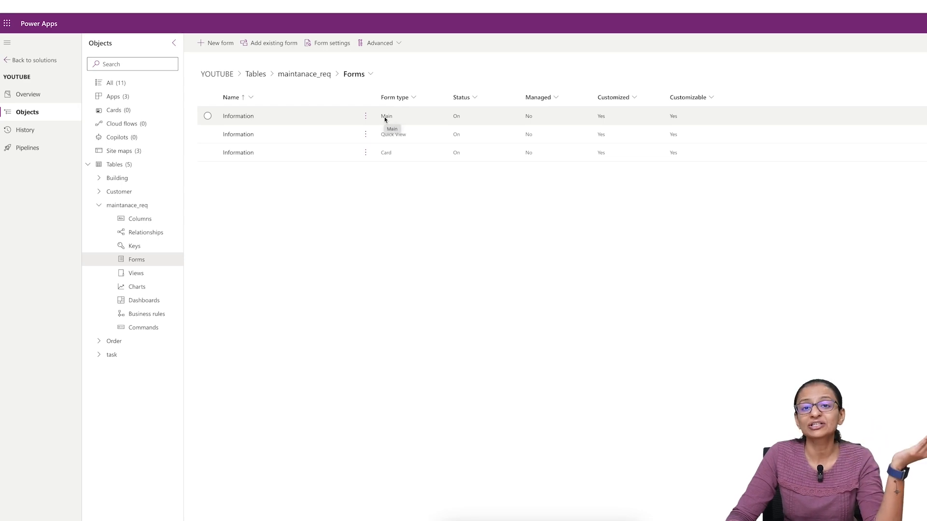
pyautogui.click(240, 117)
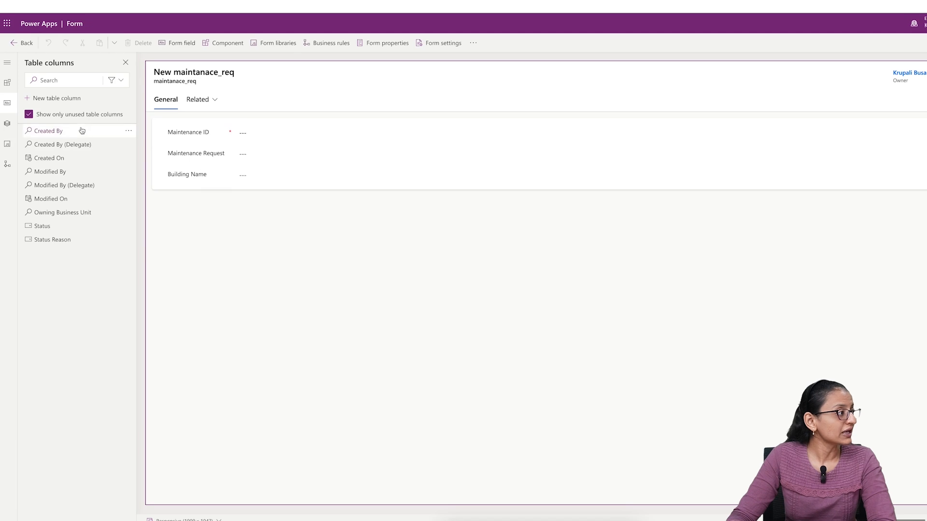
pyautogui.click(8, 84)
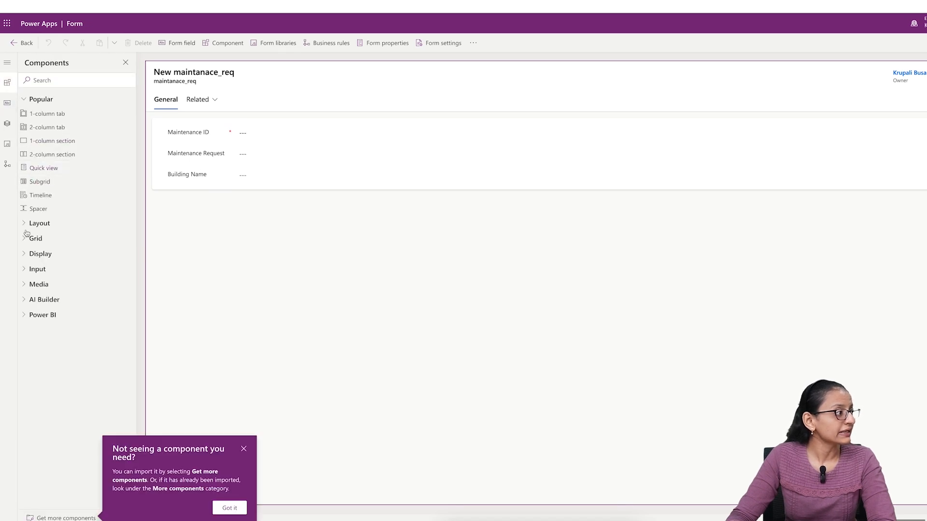
pyautogui.click(25, 239)
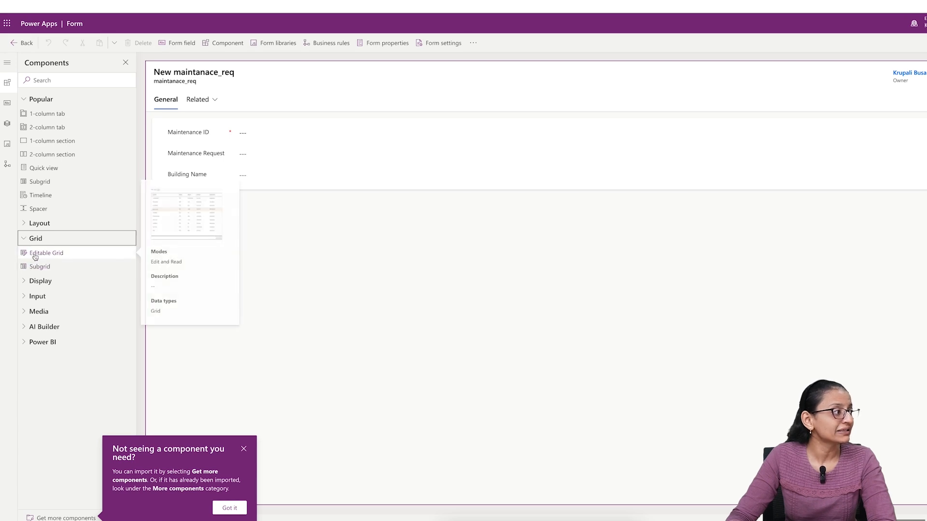
pyautogui.moveTo(37, 265); pyautogui.dragTo(208, 201)
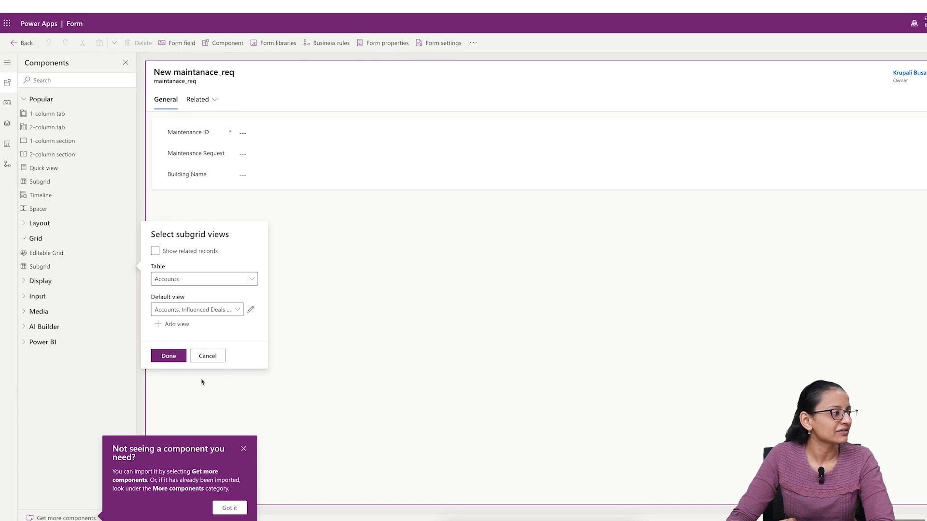
pyautogui.click(206, 359)
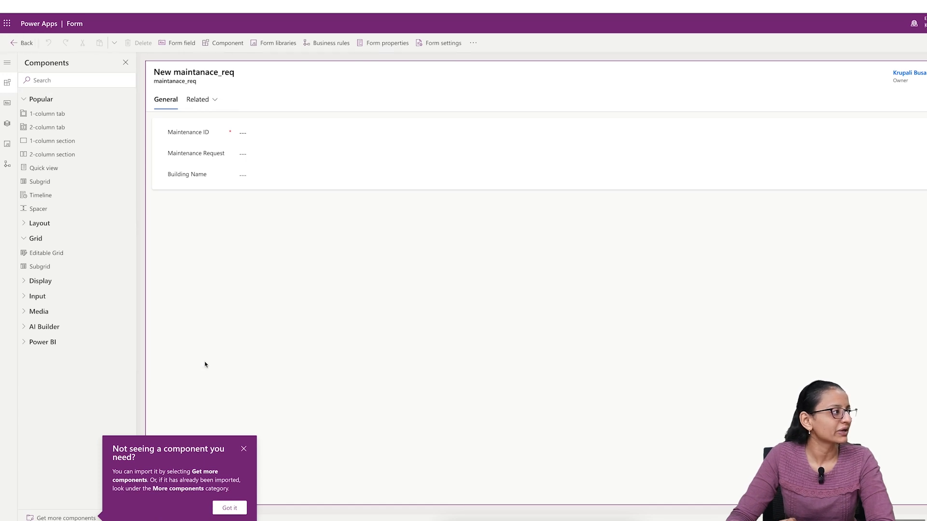
# - Leave the maintanace_req form and open the Building table's Main-type Information form for editing
pyautogui.click(18, 44)
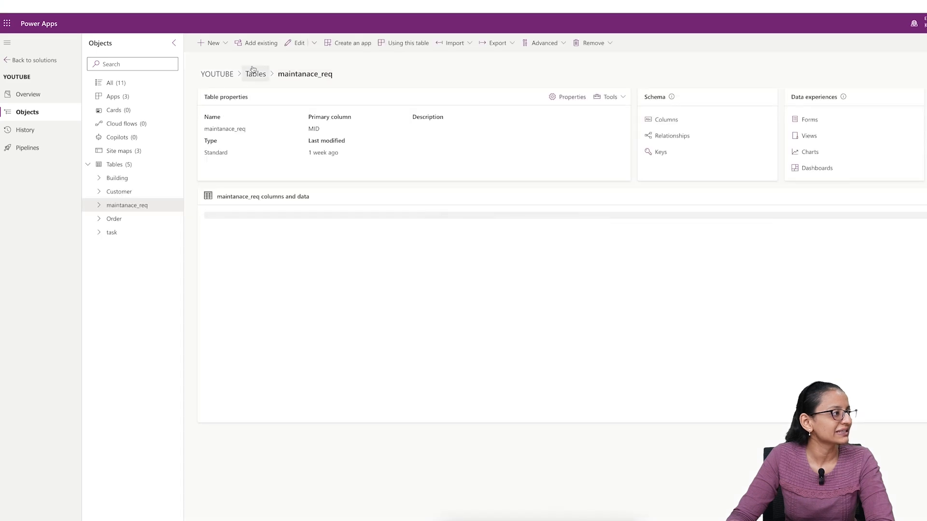
pyautogui.click(117, 178)
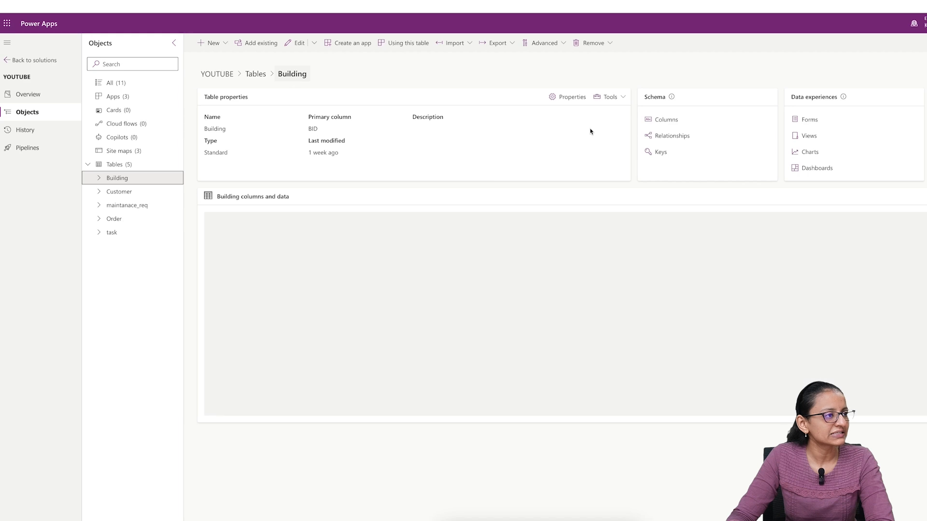
pyautogui.click(809, 120)
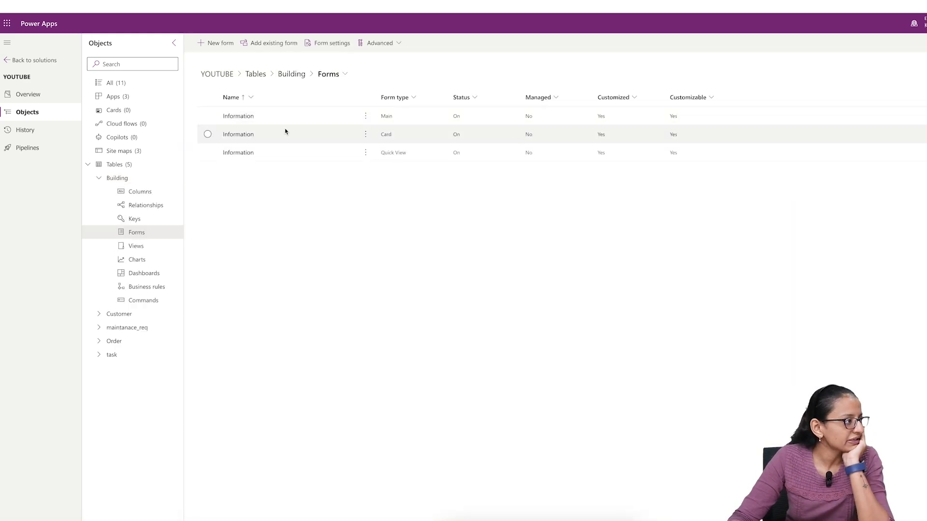
pyautogui.click(238, 117)
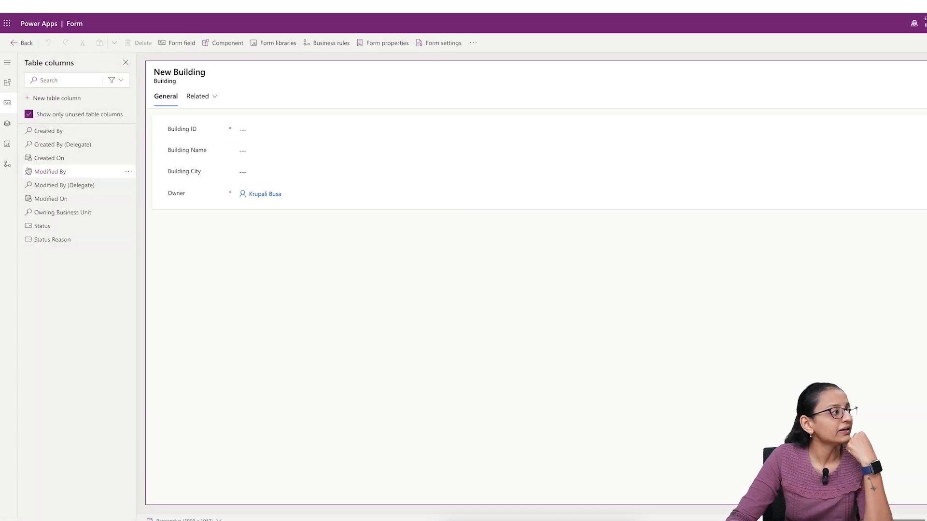
# - Add a subgrid of the maintanace_reqs table with the Active maintanace_reqs view to the Building form, and move the Owner field into the header
pyautogui.click(7, 88)
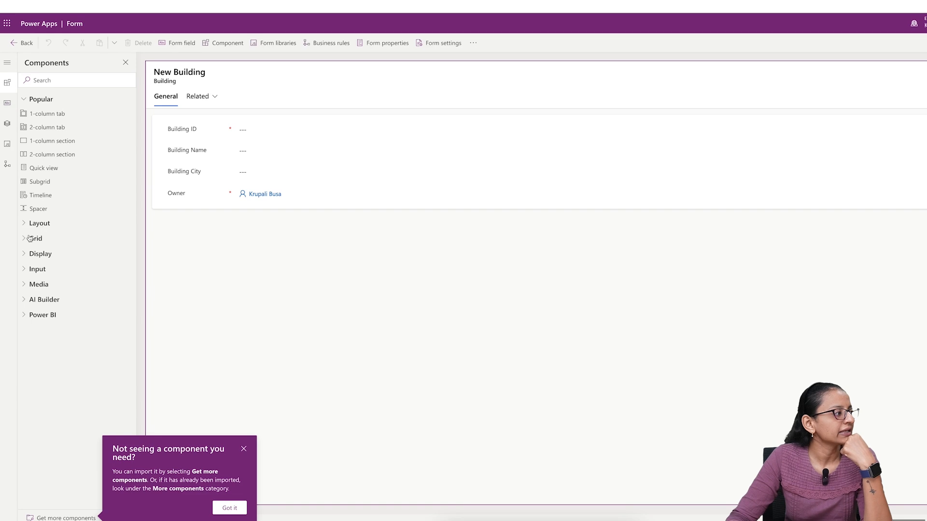
pyautogui.click(25, 240)
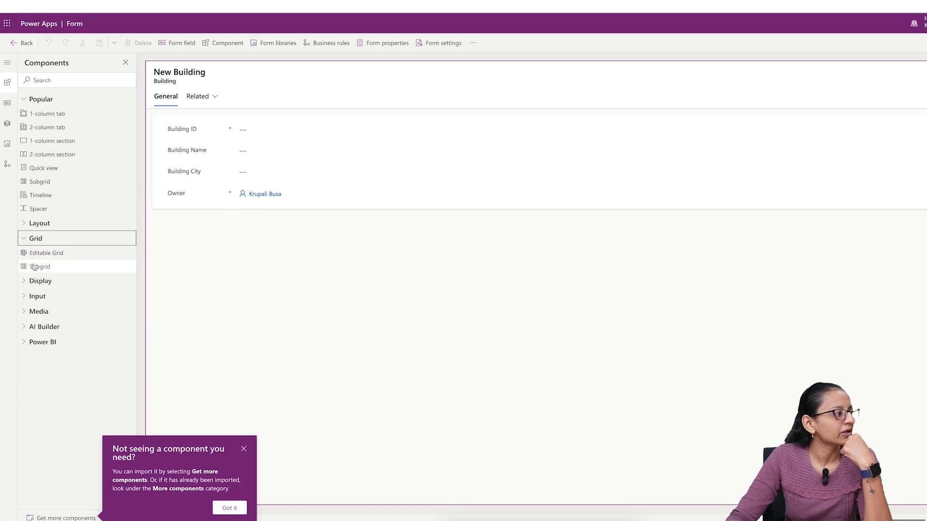
pyautogui.moveTo(35, 269); pyautogui.dragTo(202, 222)
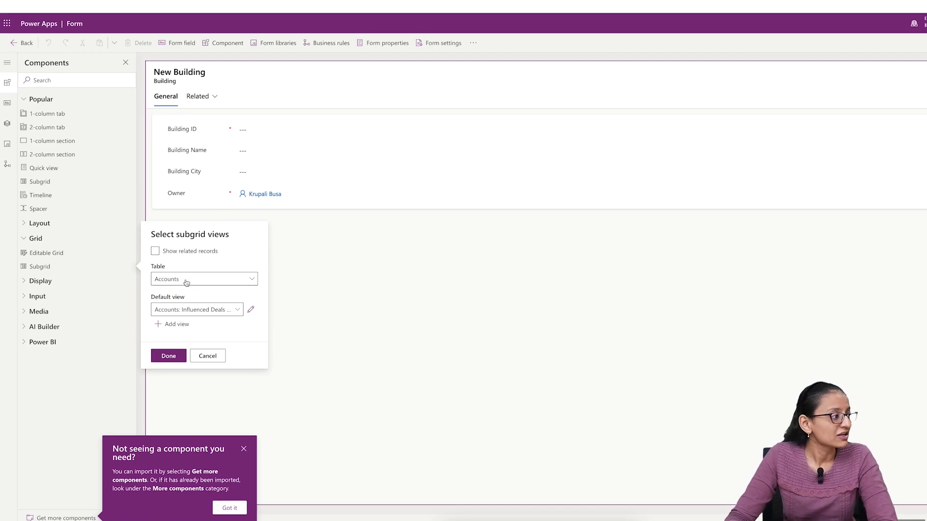
pyautogui.click(186, 283)
pyautogui.scroll(-20, 337, 355)
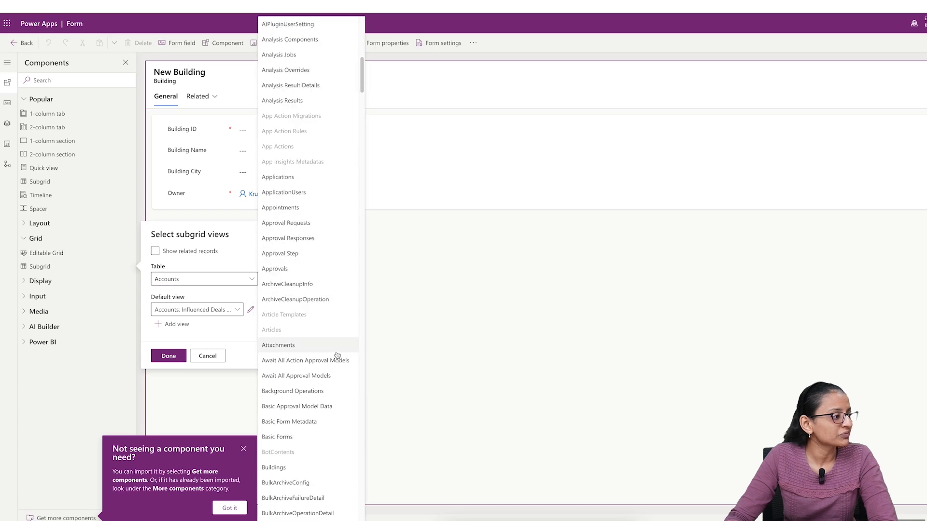
pyautogui.scroll(-20, 337, 355)
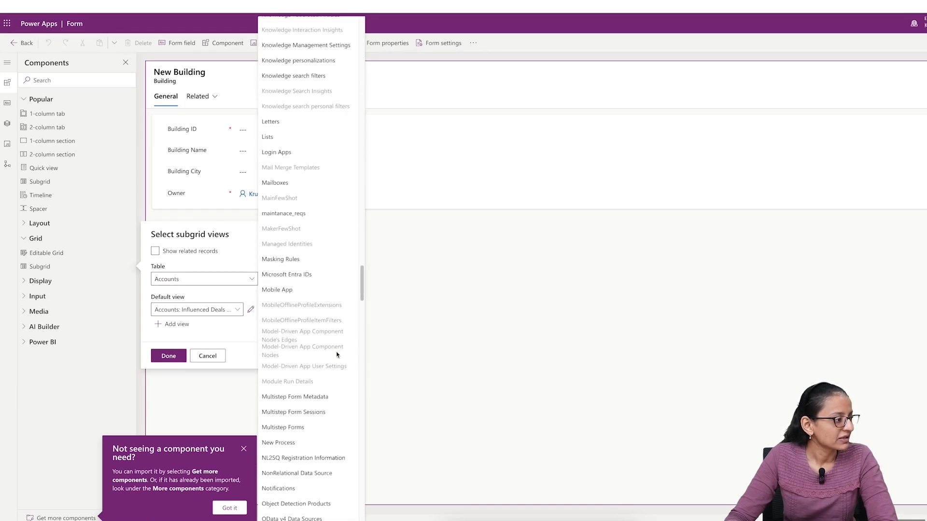
pyautogui.scroll(-15, 334, 356)
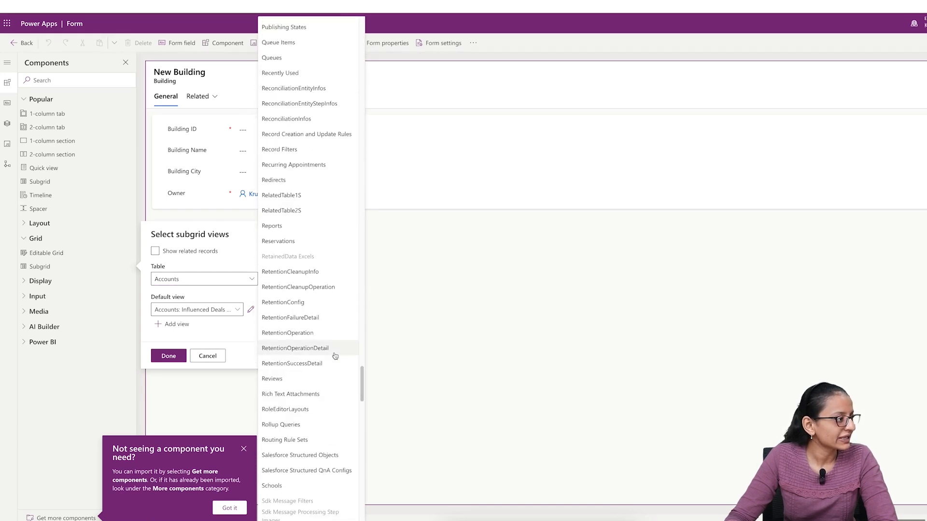
pyautogui.scroll(15, 314, 351)
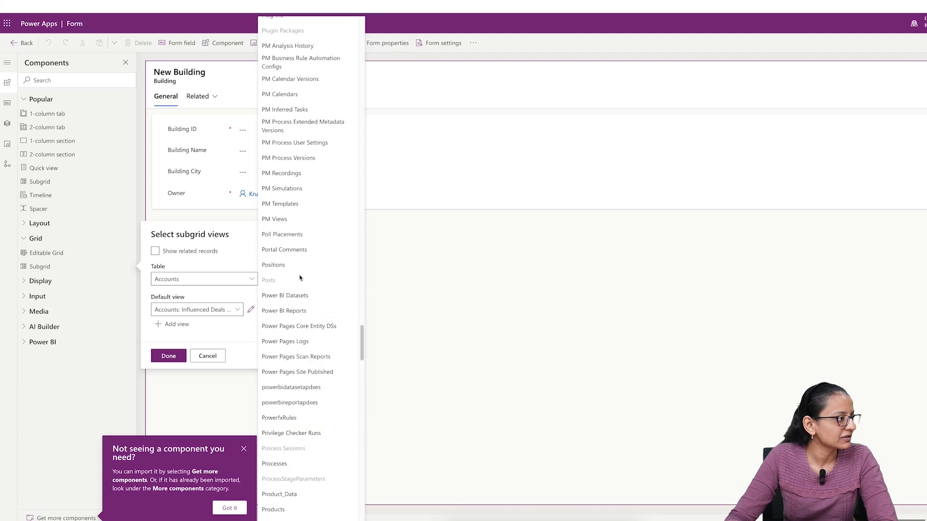
pyautogui.scroll(10, 300, 278)
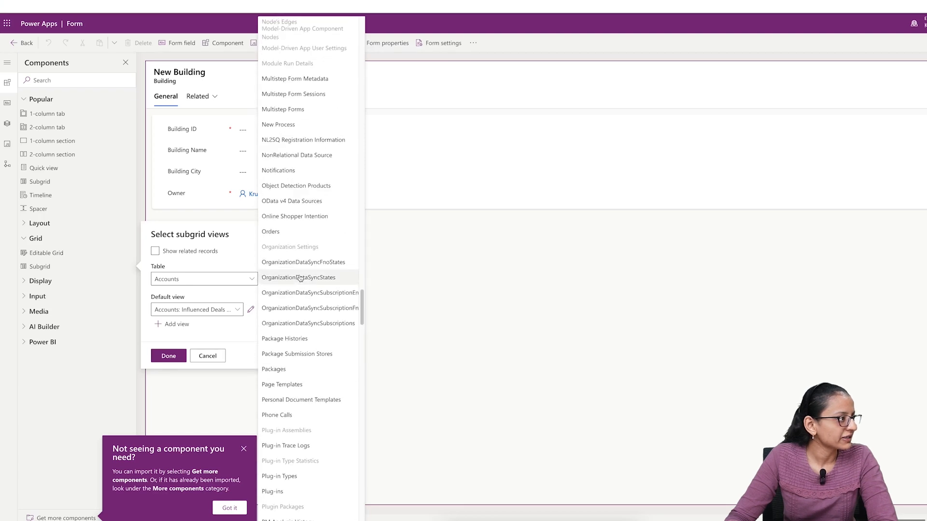
pyautogui.click(285, 106)
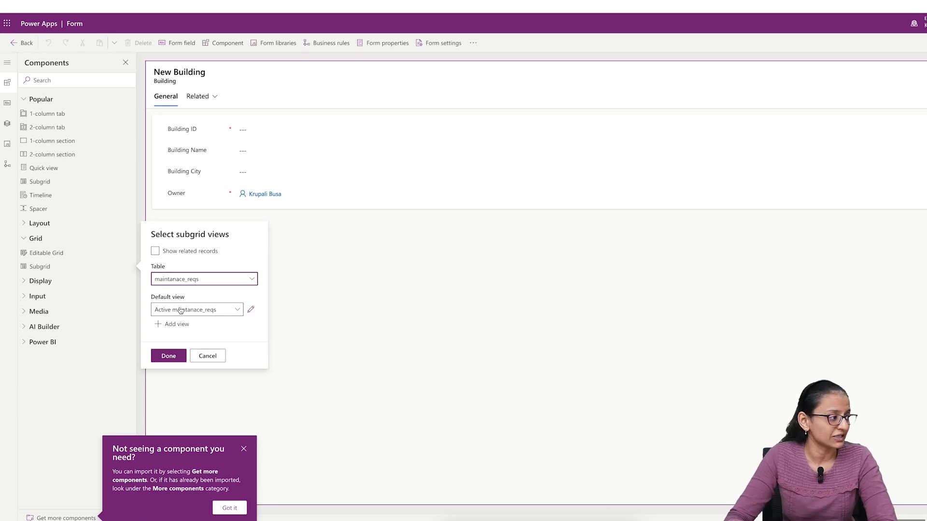
pyautogui.click(164, 355)
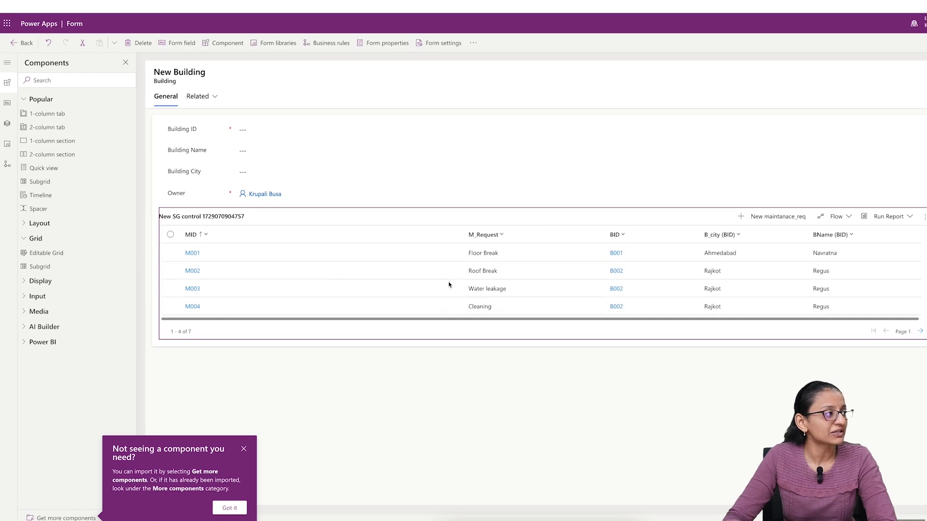
pyautogui.moveTo(190, 194)
pyautogui.mouseDown()
pyautogui.moveTo(599, 95)
pyautogui.moveTo(873, 83)
pyautogui.mouseUp()
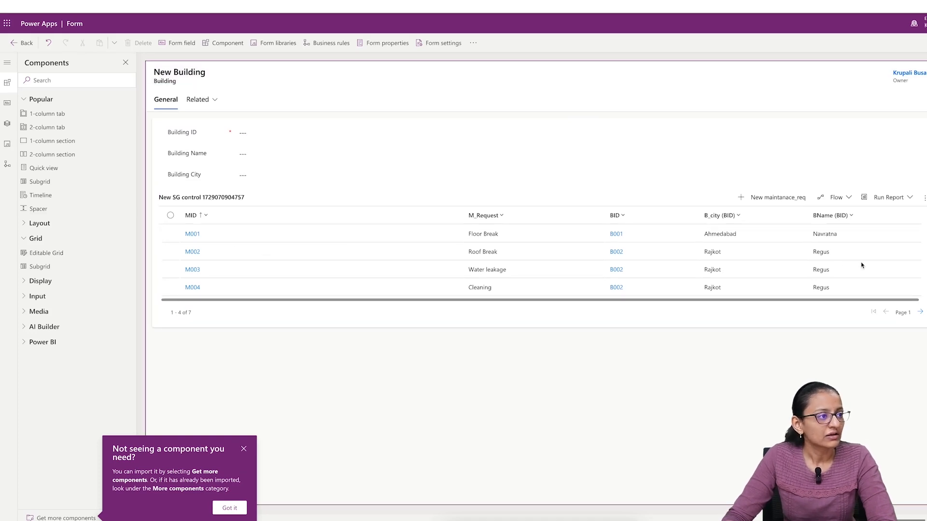
# - Set the subgrid to show related records from maintanace_reqs (BID), keeping the Active maintanace_reqs view, and save and publish the form
pyautogui.click(343, 252)
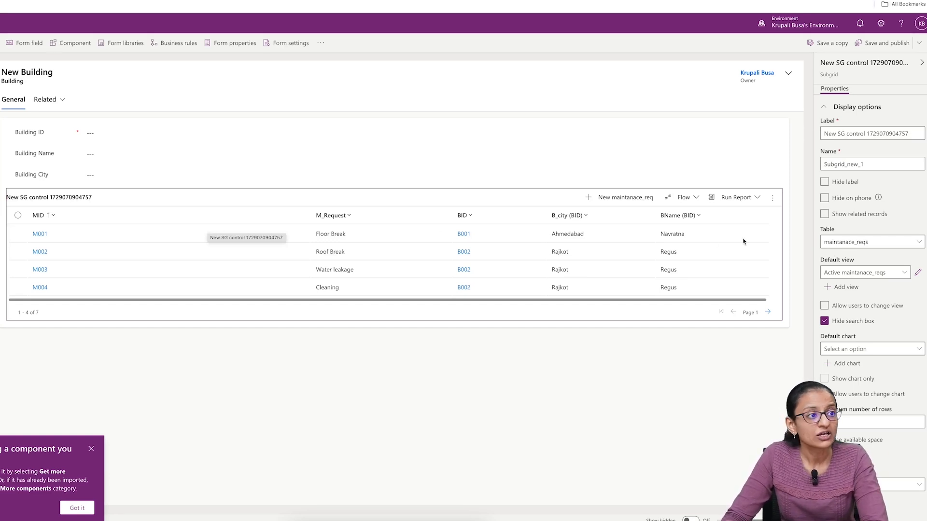
pyautogui.click(824, 214)
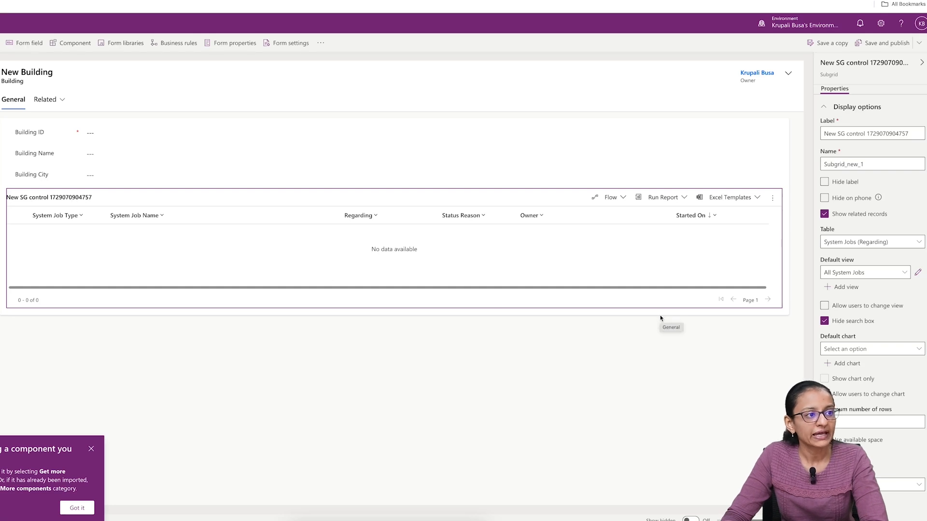
pyautogui.click(849, 243)
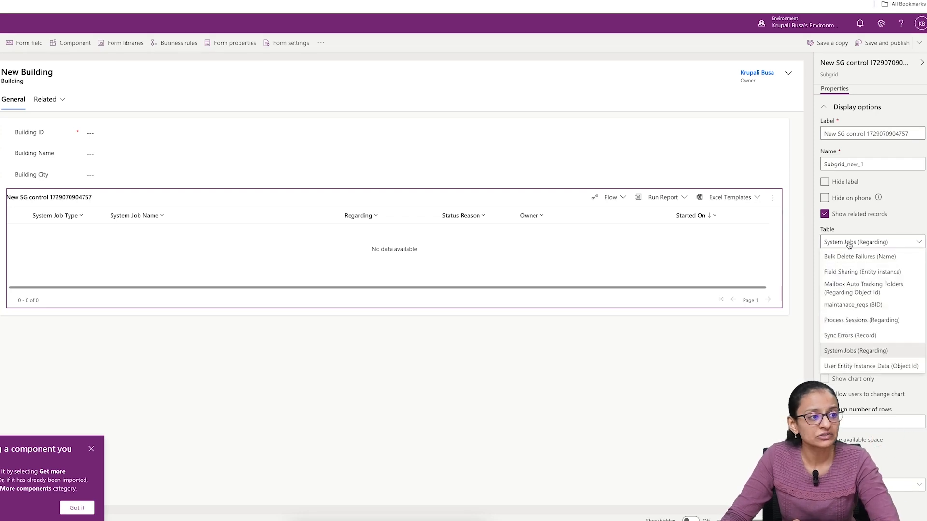
pyautogui.click(854, 310)
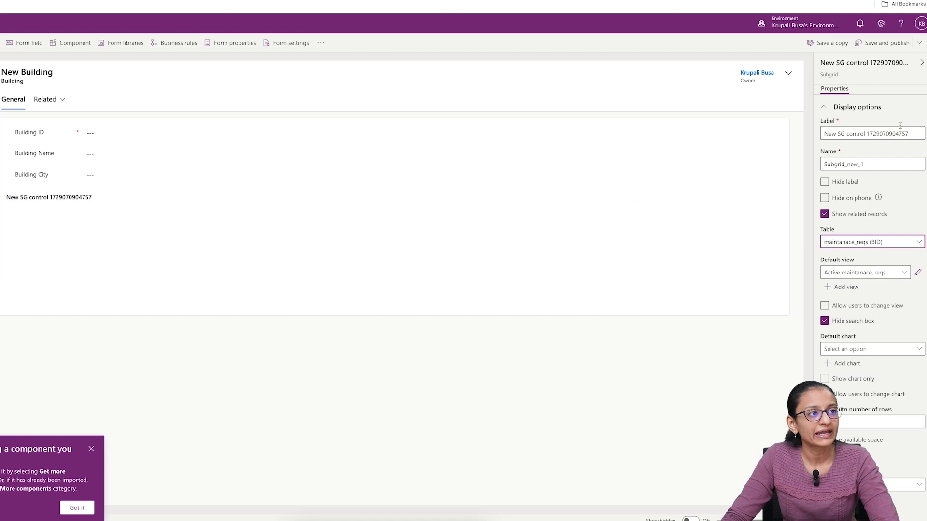
pyautogui.click(886, 44)
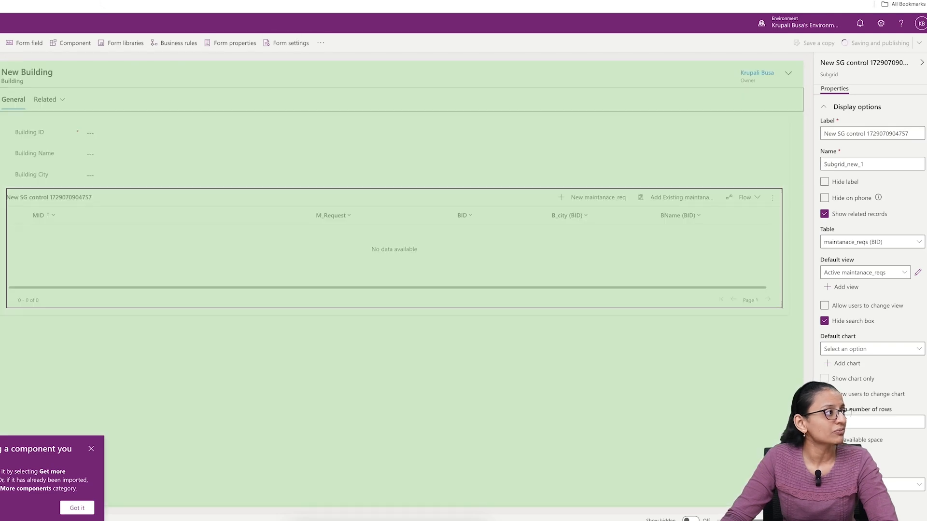
# - Run the demo app and check the maintenance request subgrid on building records B001 and B002
pyautogui.hotkey('ctrl', 'shift', 'Tab')
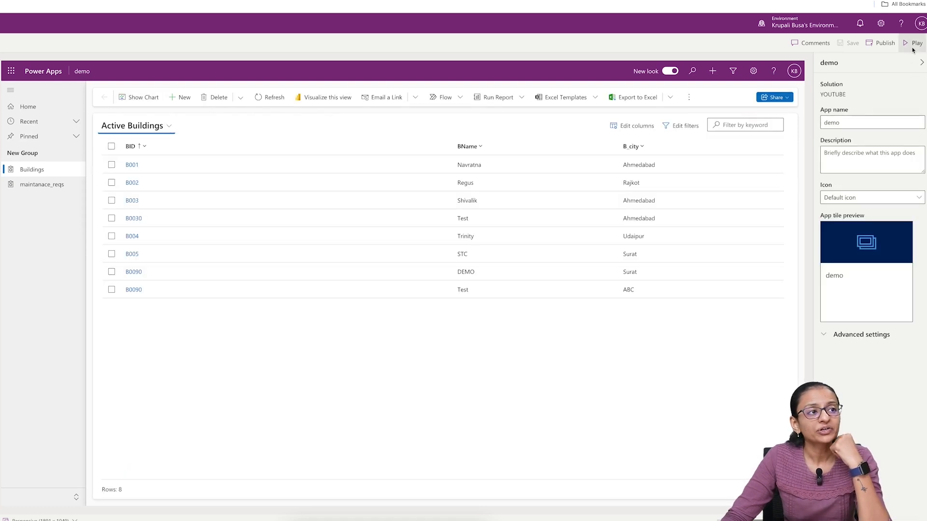
pyautogui.click(913, 51)
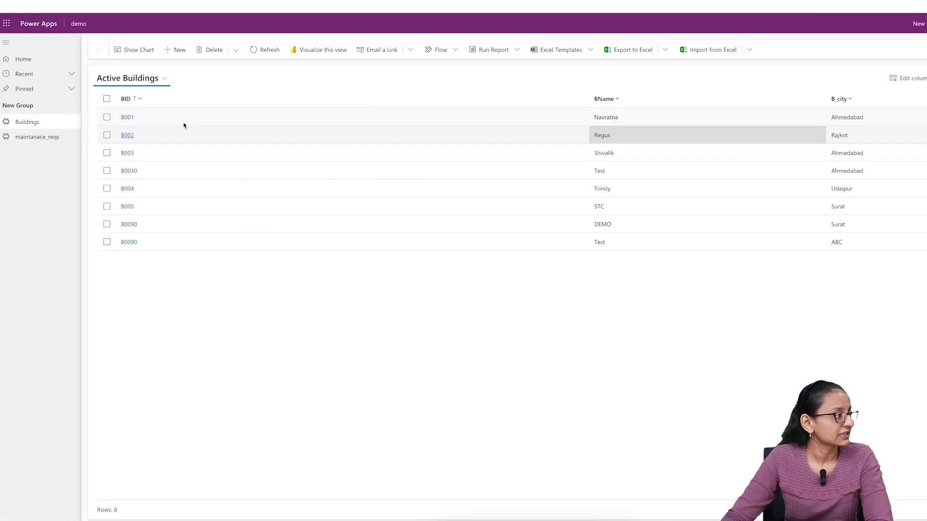
pyautogui.click(127, 118)
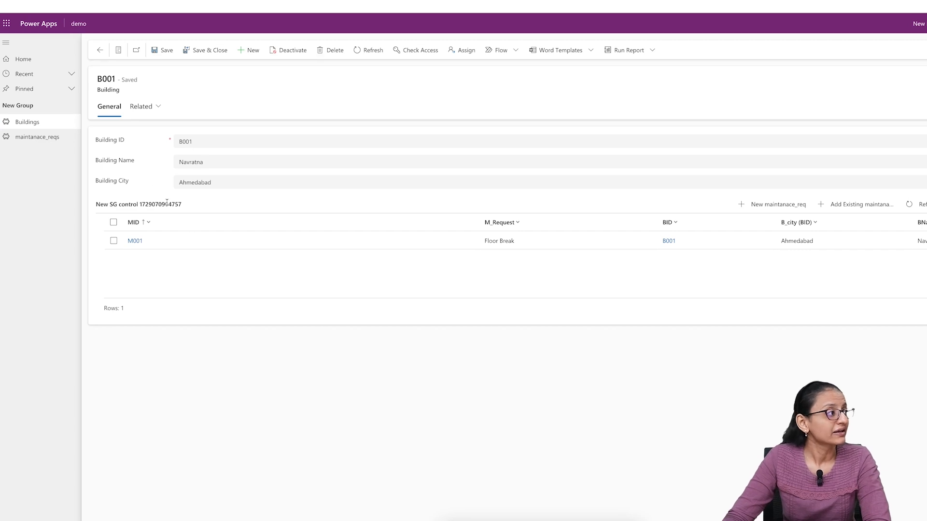
pyautogui.click(100, 50)
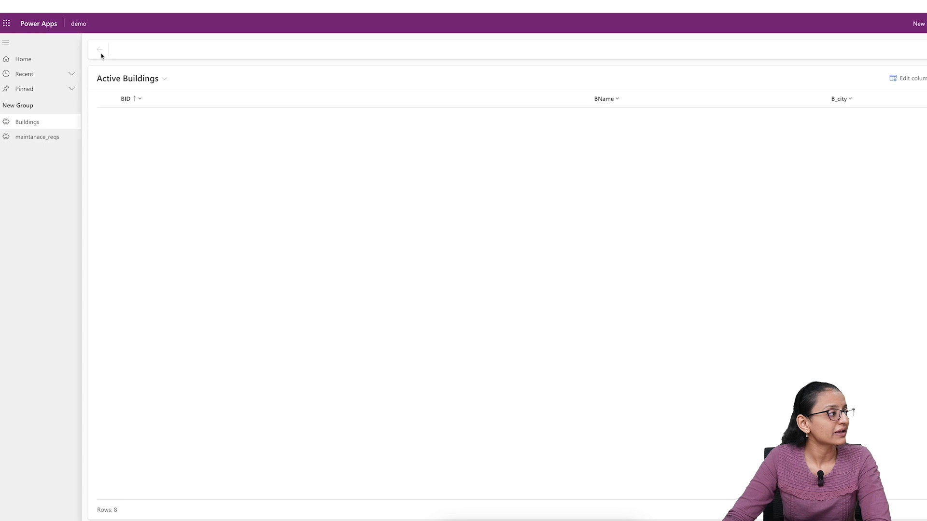
pyautogui.click(127, 135)
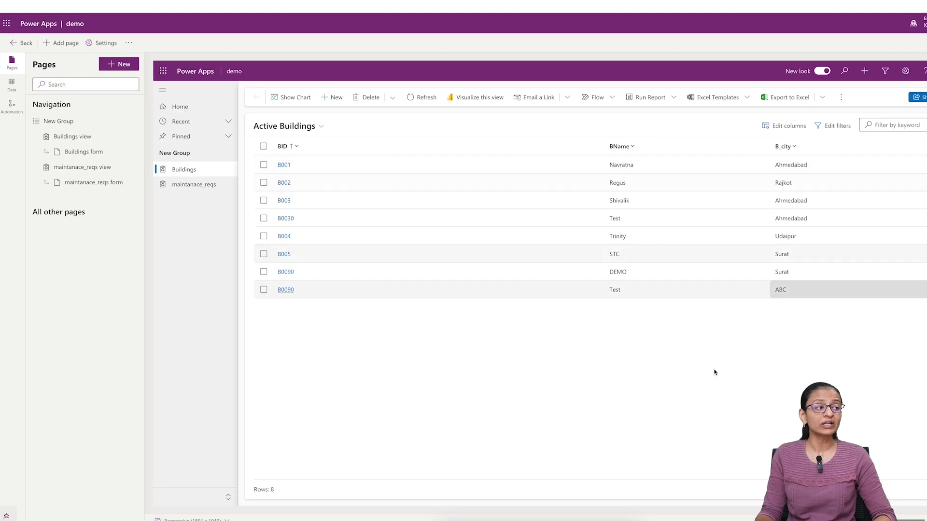
# - Select the demo app's Buildings page, and open the Building table's Active Buildings view from the YOUTUBE solution for editing
pyautogui.click(182, 169)
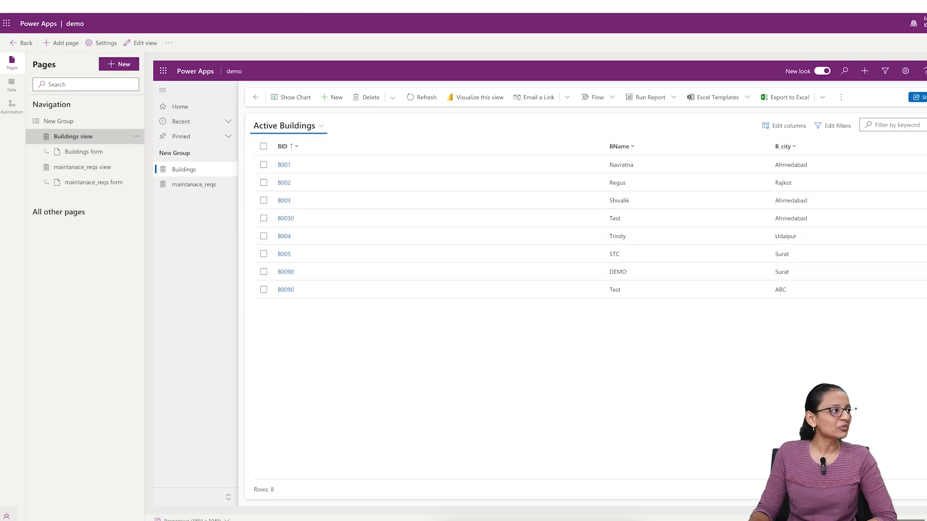
pyautogui.hotkey('ctrl', 'shift', 'Tab')
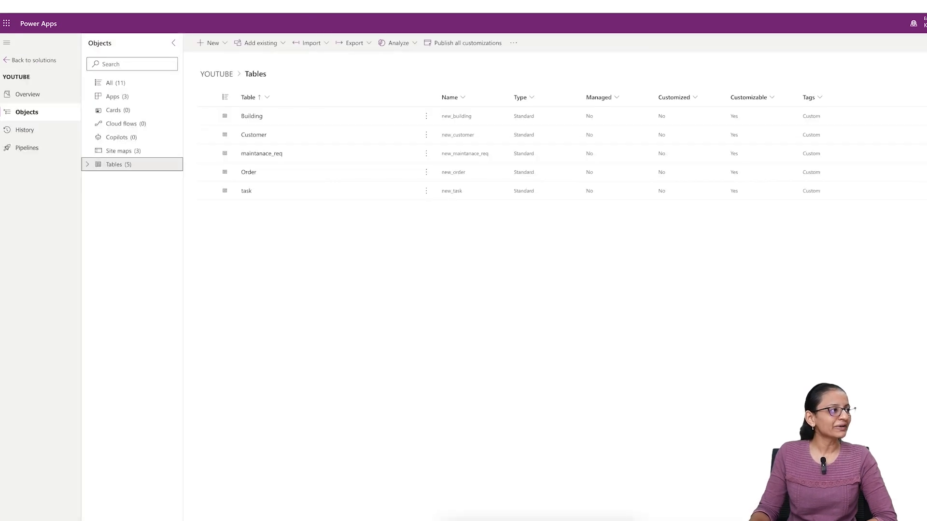
pyautogui.click(251, 119)
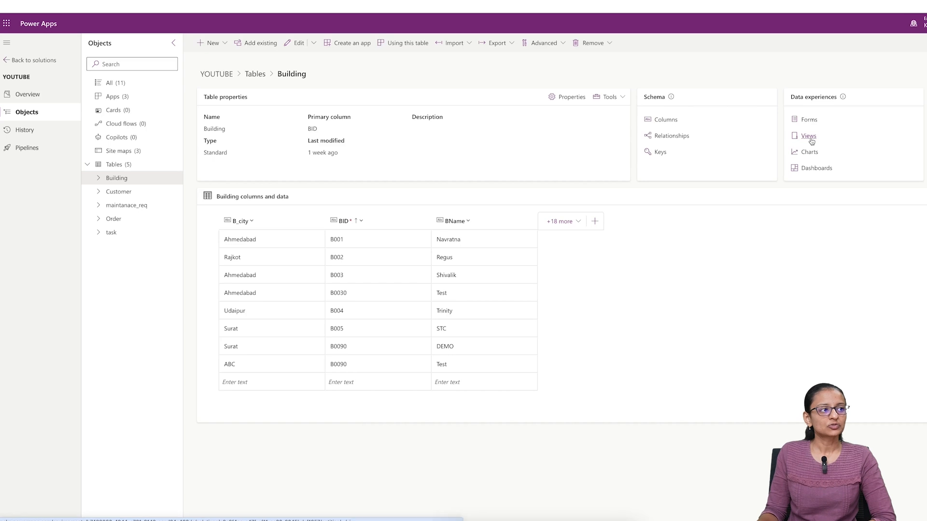
pyautogui.click(811, 139)
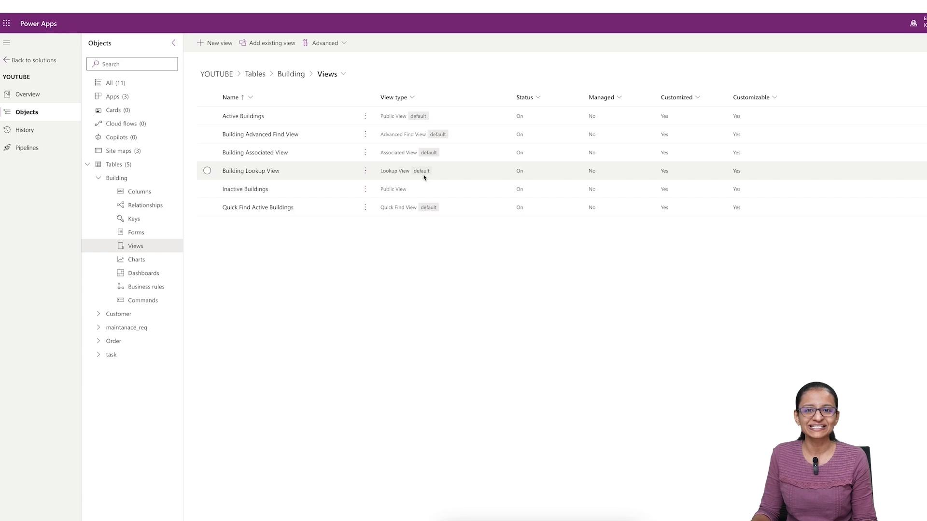
pyautogui.click(232, 122)
pyautogui.click(231, 118)
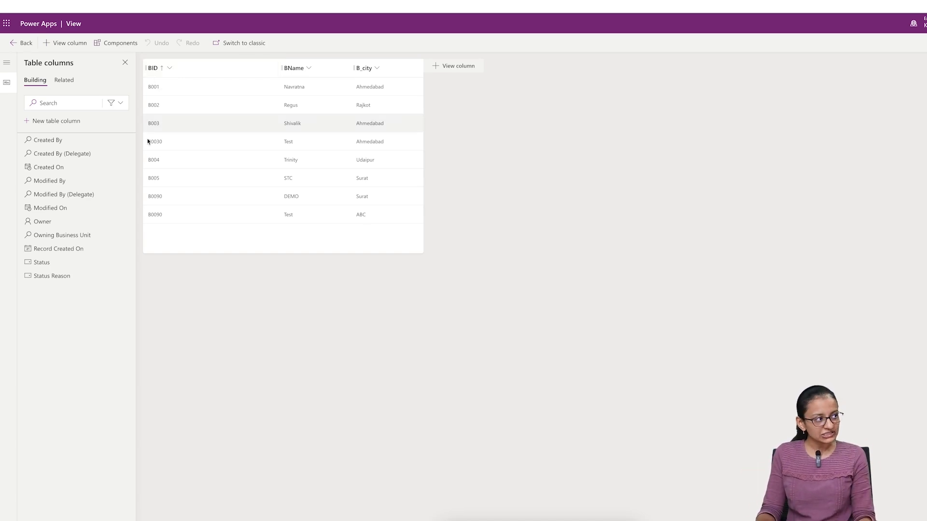
# - Remove the BID and B_city columns from the Active Buildings view, and save and publish the view
pyautogui.click(158, 69)
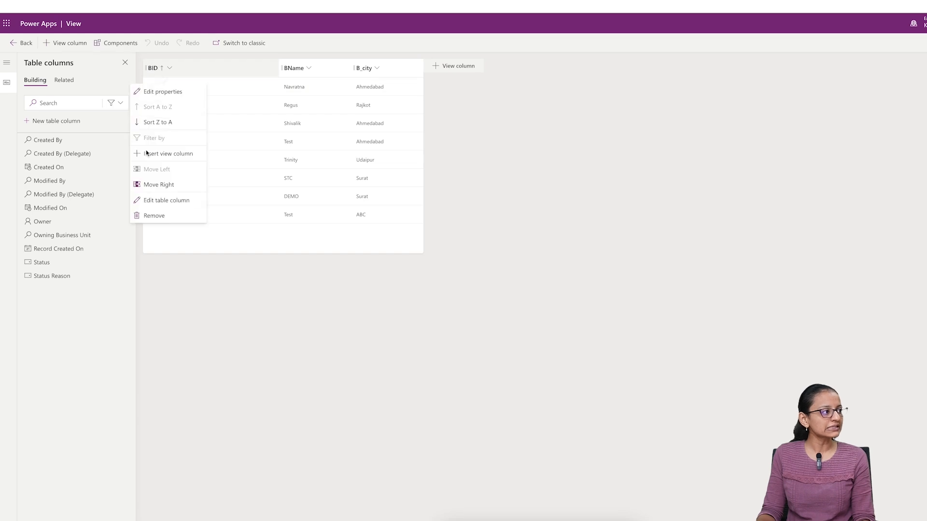
pyautogui.click(149, 215)
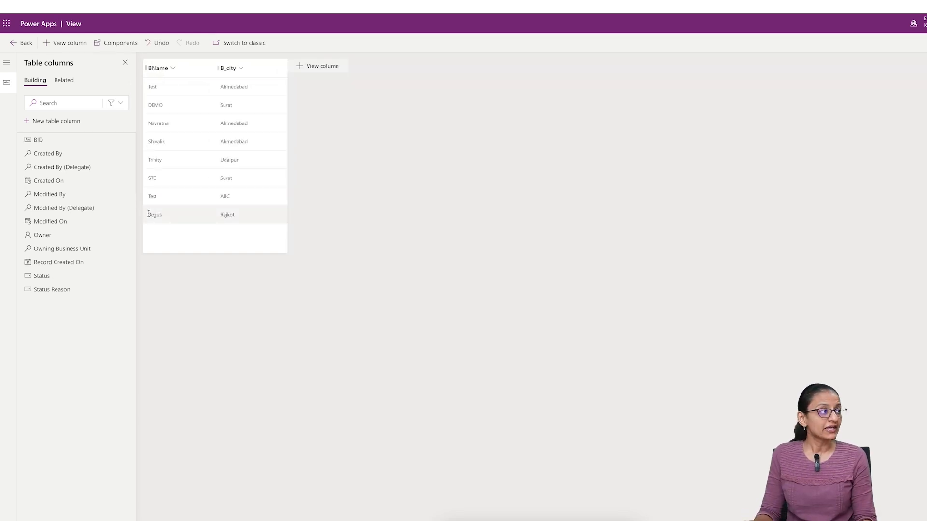
pyautogui.click(231, 68)
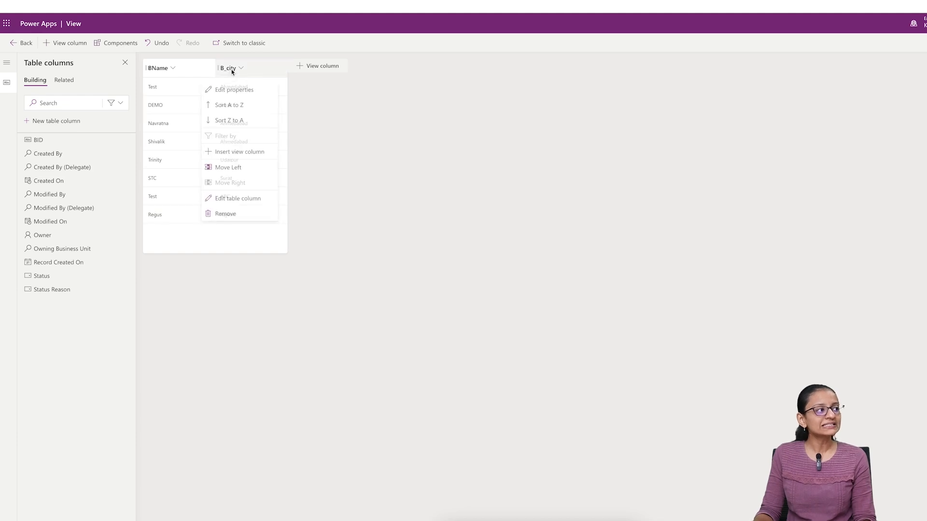
pyautogui.click(230, 216)
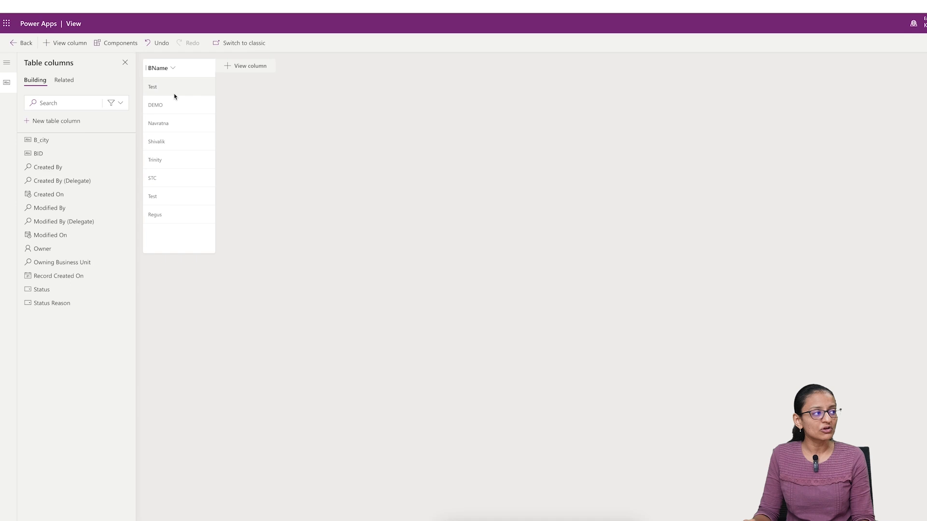
pyautogui.click(874, 43)
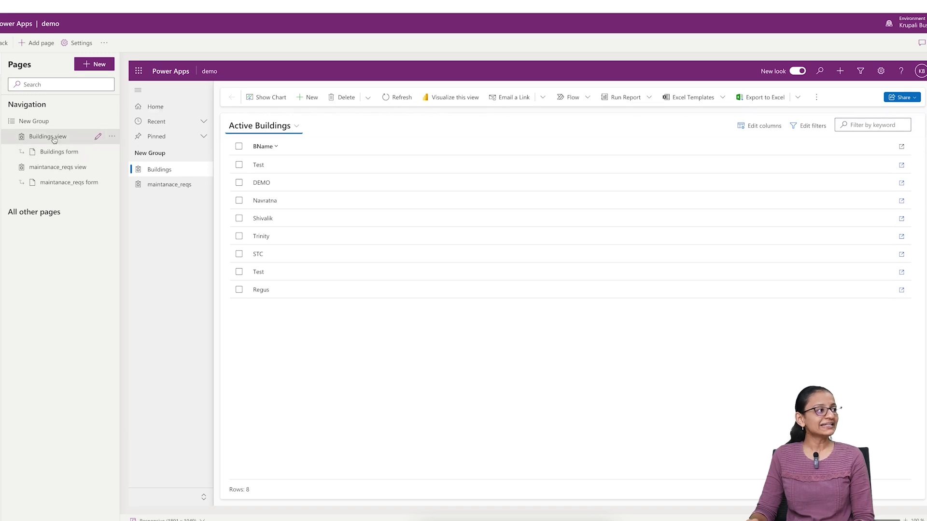
# - Edit the Buildings view from the demo app, add the B_city column after BName, and save and publish the view
pyautogui.click(97, 138)
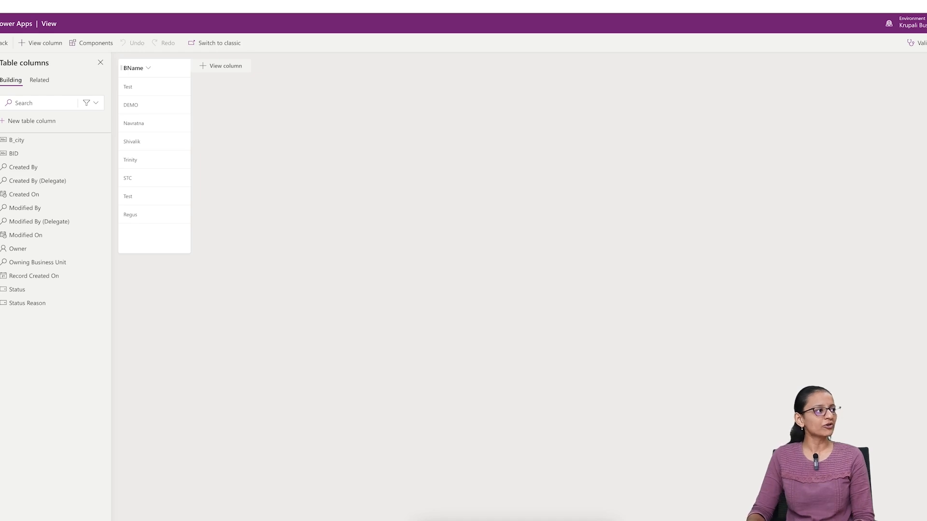
pyautogui.click(203, 72)
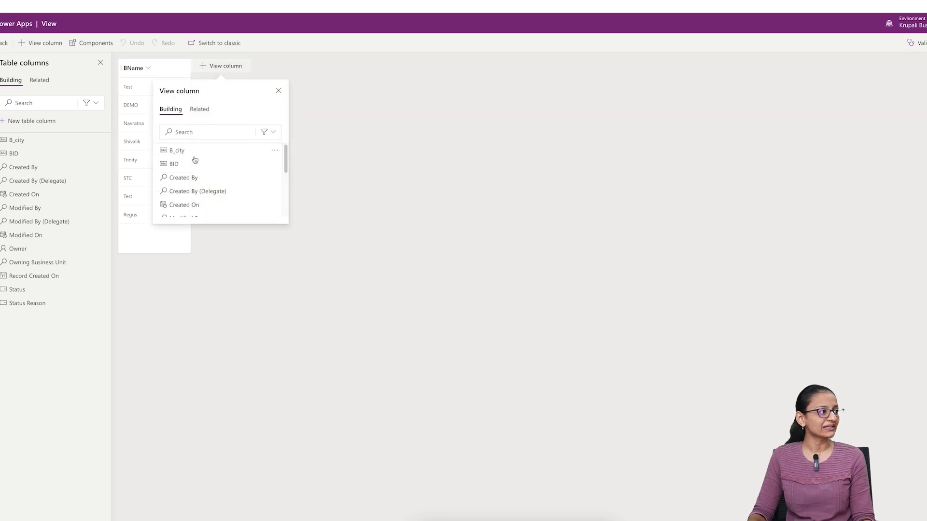
pyautogui.scroll(-5, 175, 187)
pyautogui.scroll(5, 173, 181)
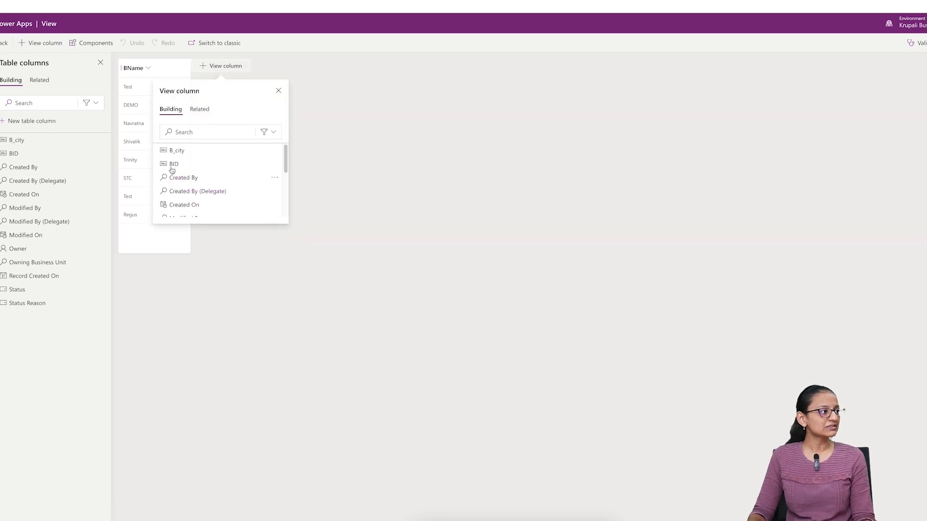
pyautogui.click(185, 151)
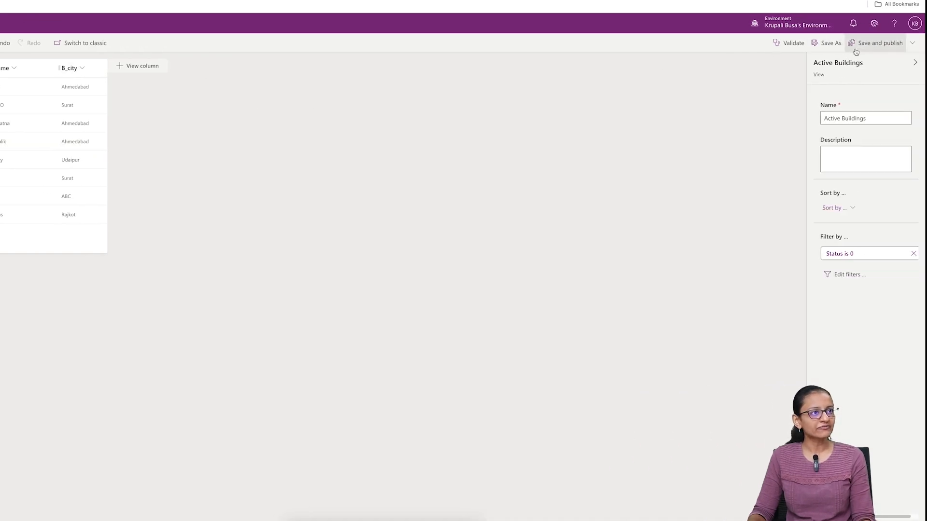
pyautogui.click(856, 48)
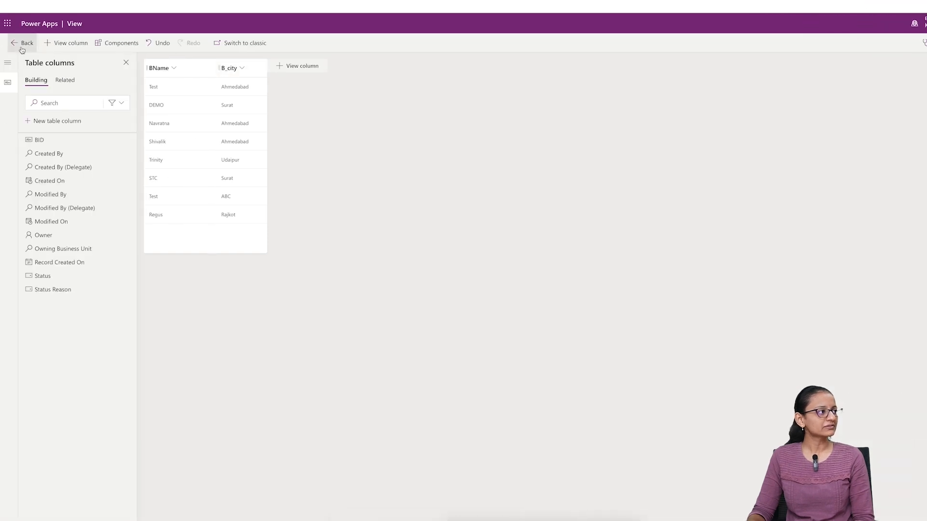
# - Leave the view editor and open the YOUTUBE solution from the solutions list
pyautogui.click(22, 46)
pyautogui.click(39, 169)
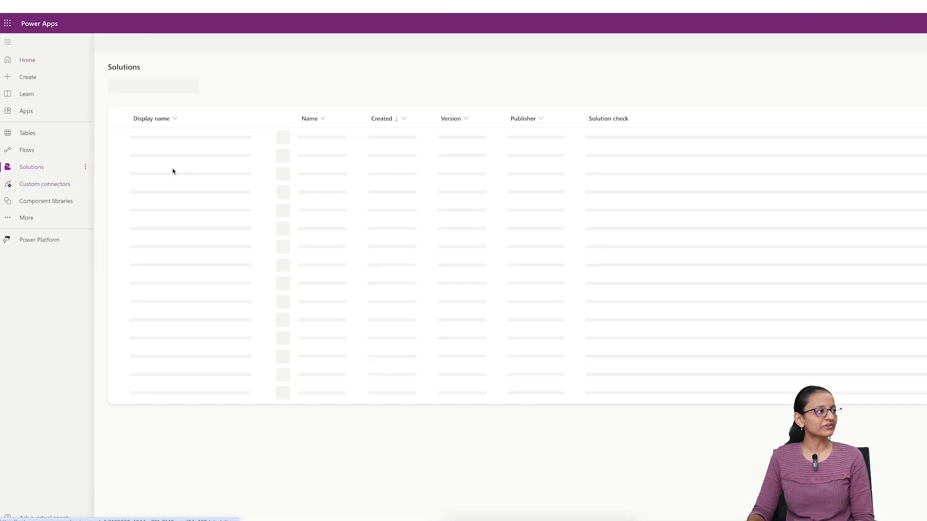
pyautogui.click(140, 137)
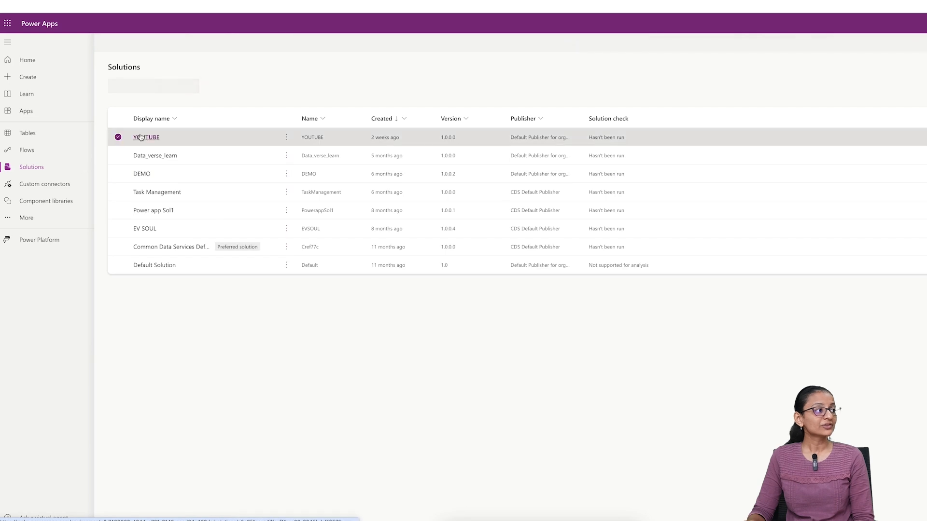